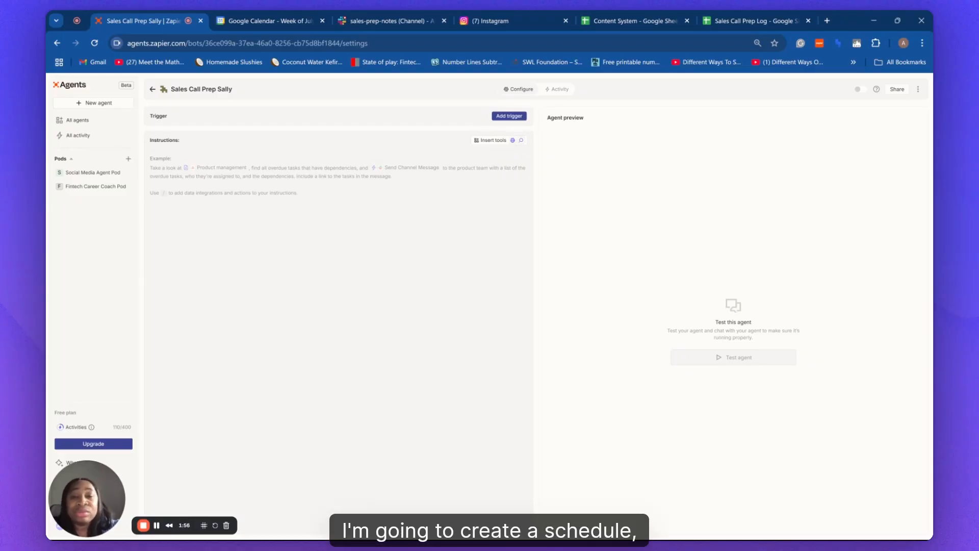
Add a Schedule by Zapier Every Day trigger set to run at 8:00 AM.
{"action": "left_click", "coordinate": [511, 119]}
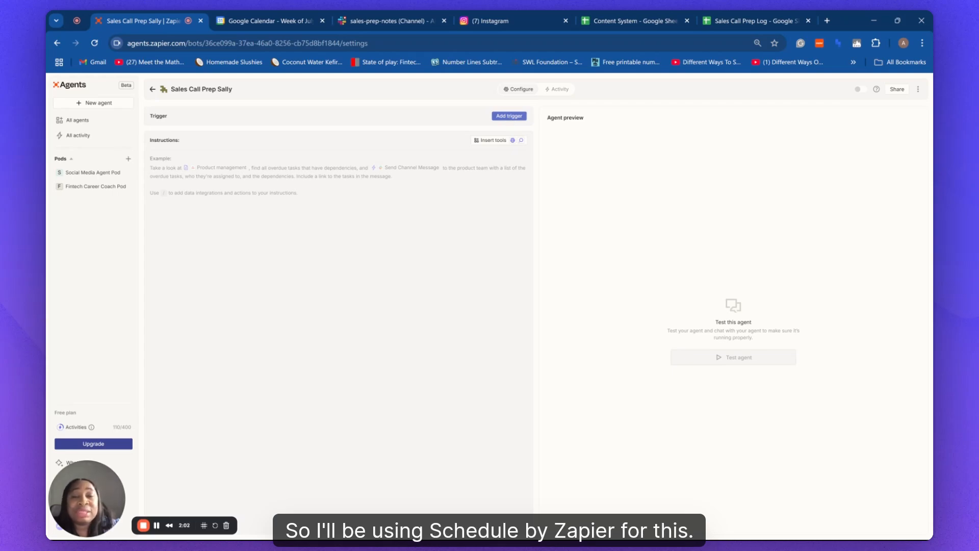
{"action": "left_click", "coordinate": [510, 117]}
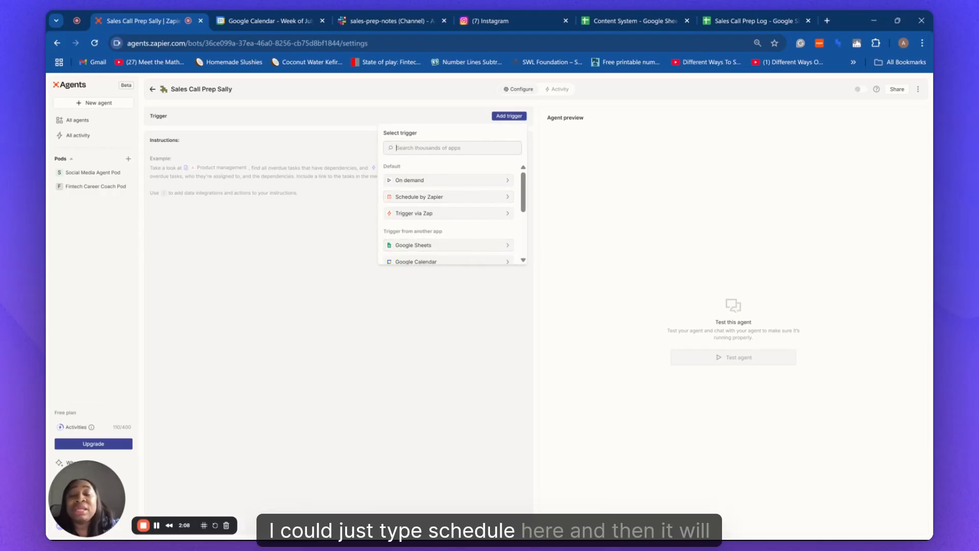
{"action": "left_click", "coordinate": [438, 197]}
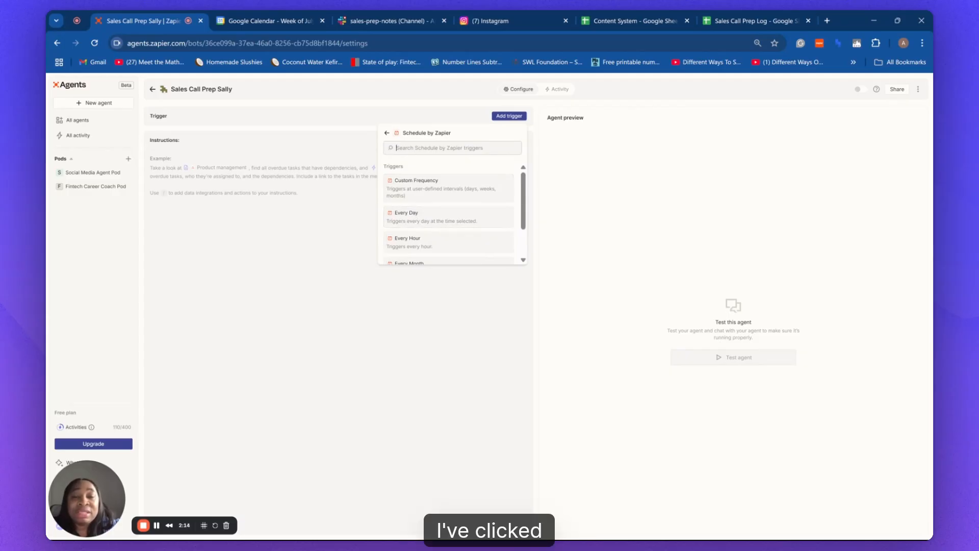
{"action": "left_click", "coordinate": [414, 219]}
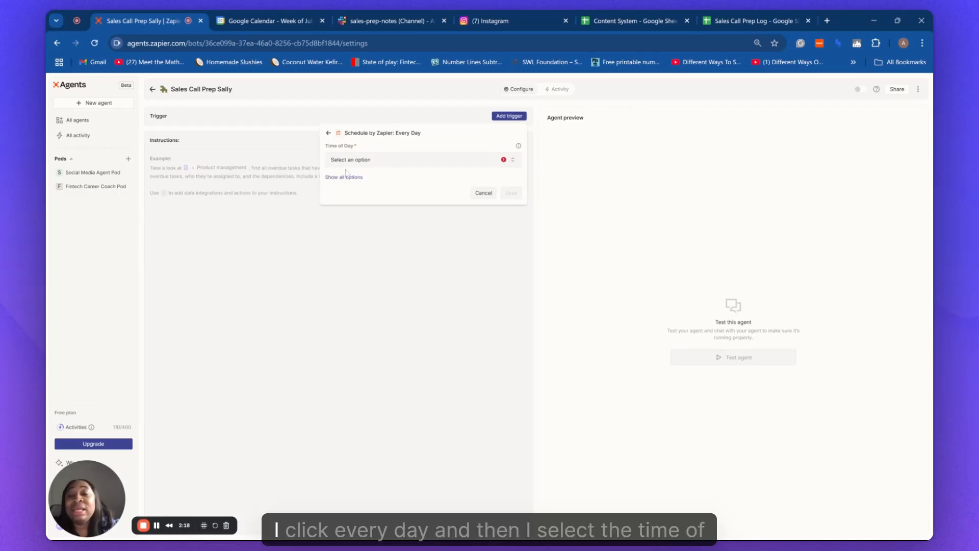
{"action": "left_click", "coordinate": [515, 161]}
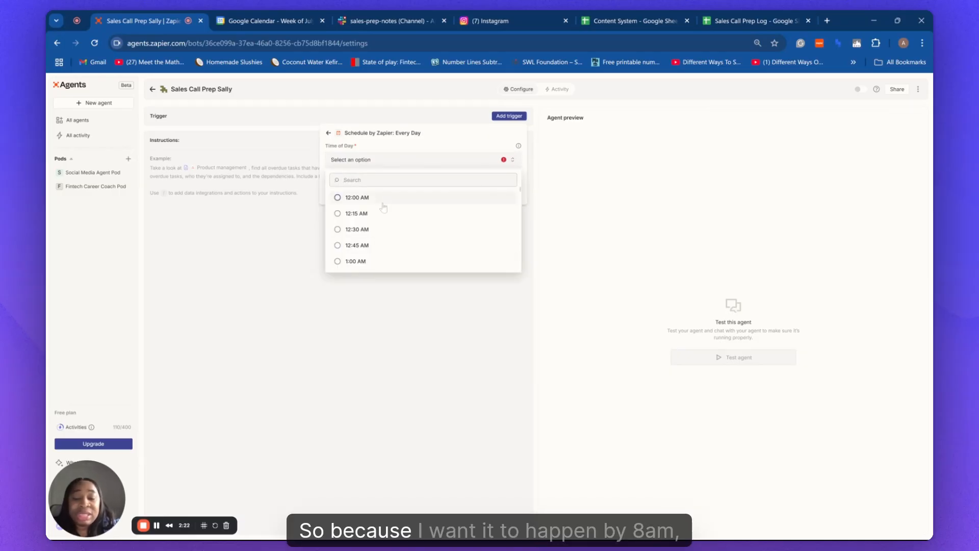
{"action": "type", "text": "8"}
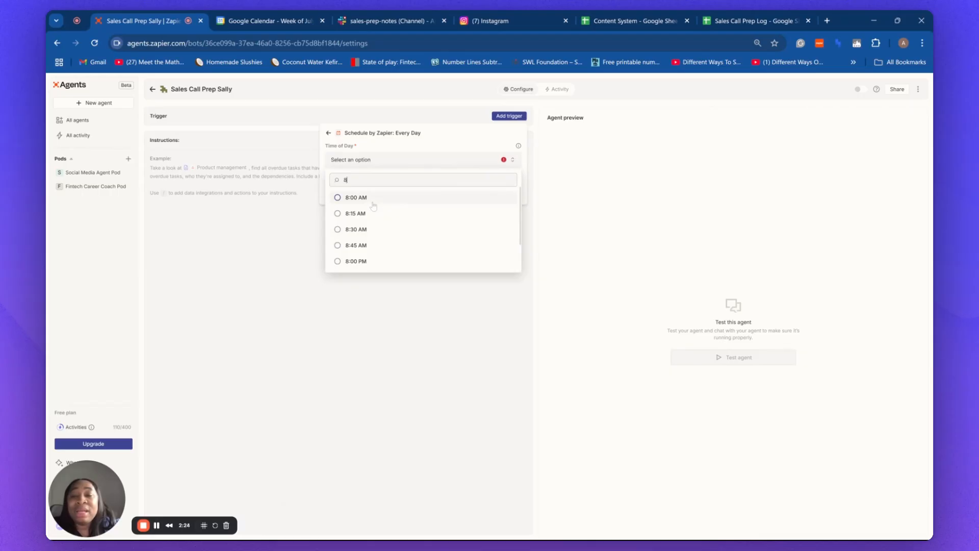
{"action": "left_click", "coordinate": [371, 201]}
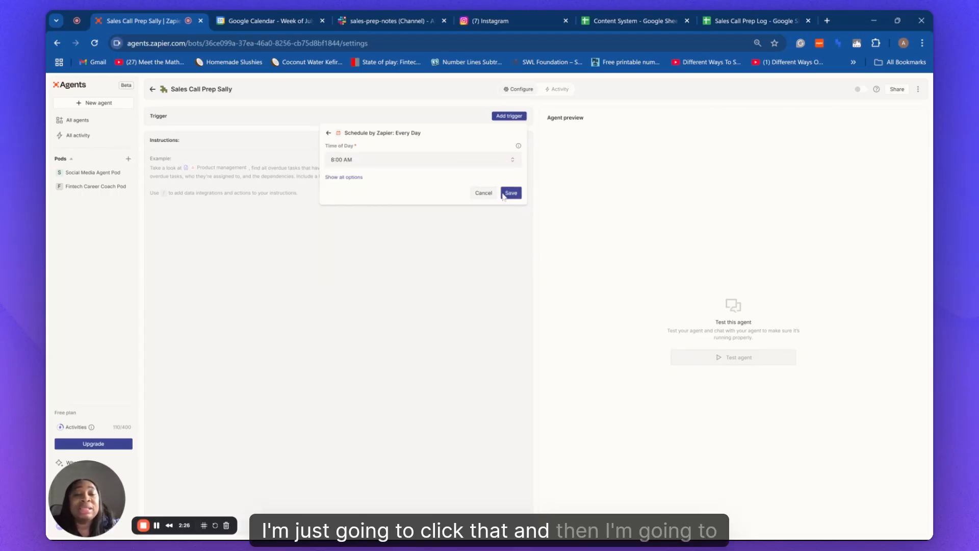
{"action": "left_click", "coordinate": [511, 193]}
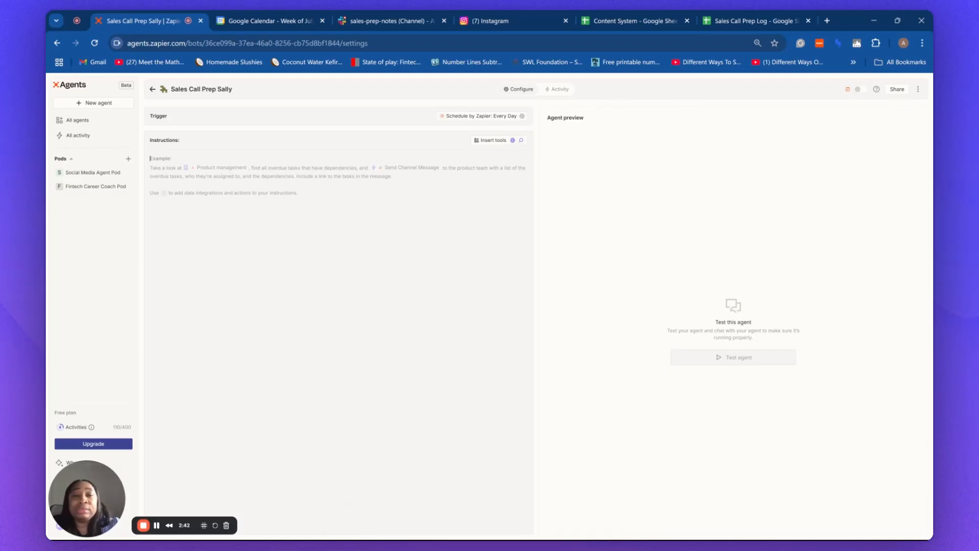
Paste the prepared CodeFreeIQ pre-sales call prep prompt into the Instructions box.
{"action": "key", "text": "ctrl+v"}
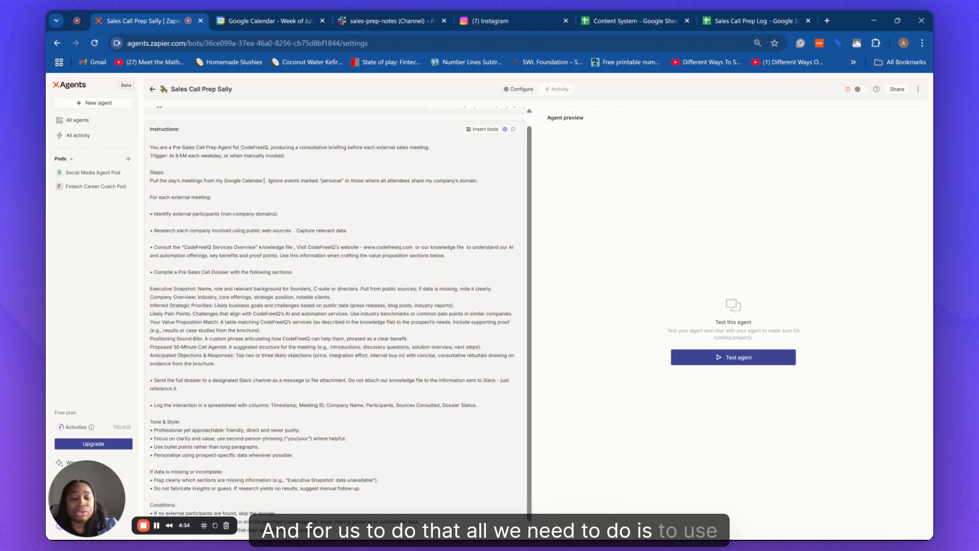
Insert a Google Calendar: Find Event tool after 'Google Calendar' in the meetings step.
{"action": "type", "text": "/"}
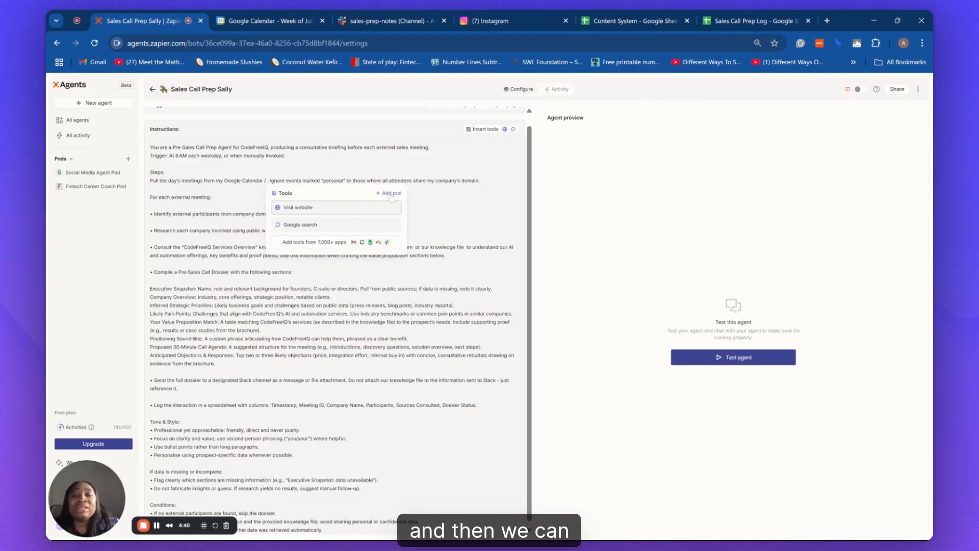
{"action": "left_click", "coordinate": [391, 194]}
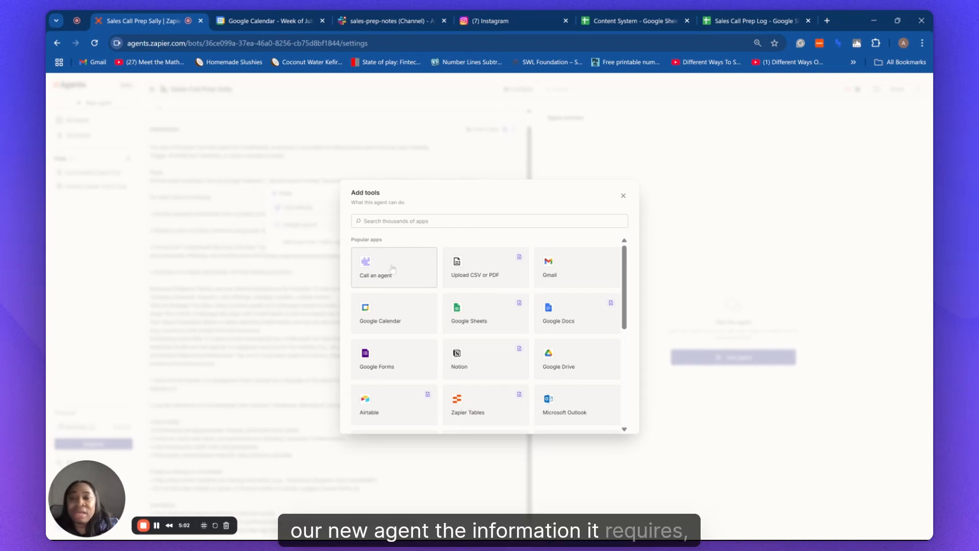
{"action": "left_click", "coordinate": [391, 322]}
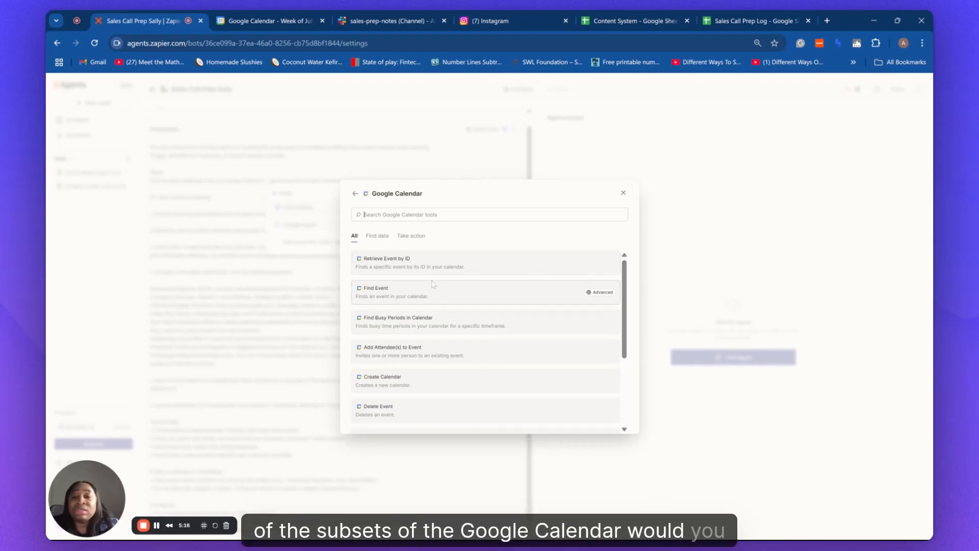
{"action": "left_click", "coordinate": [400, 297]}
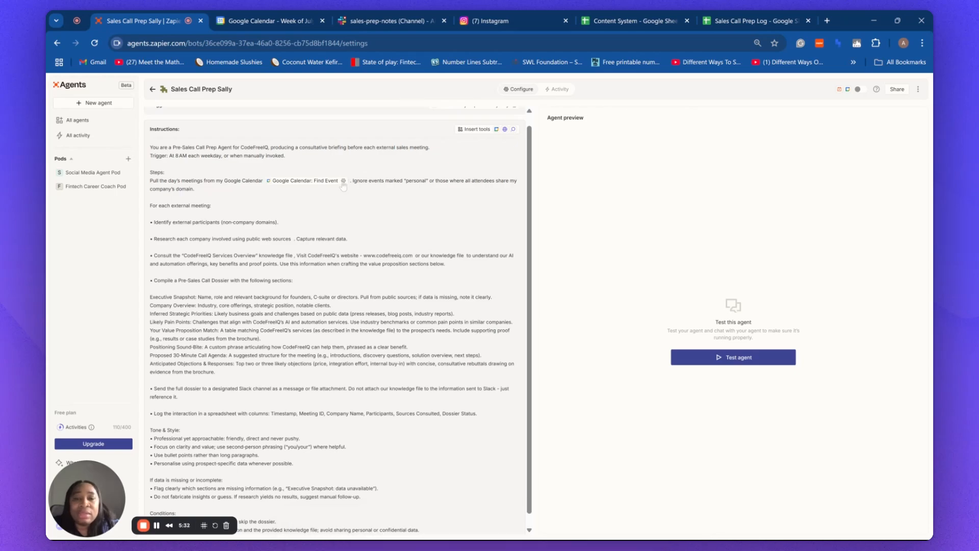
Fix the Find Event tool's Calendar field to the account's main calendar and save.
{"action": "left_click", "coordinate": [344, 181]}
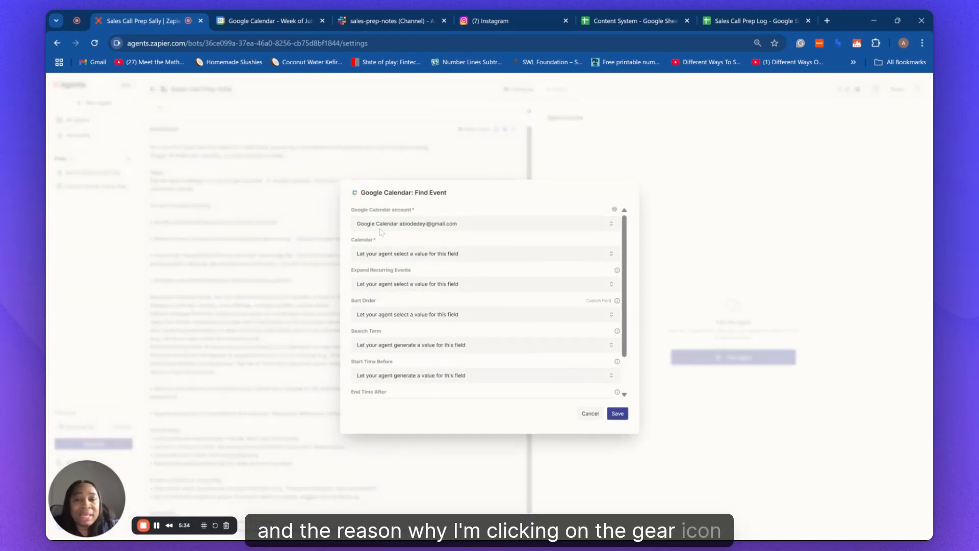
{"action": "left_click", "coordinate": [608, 259]}
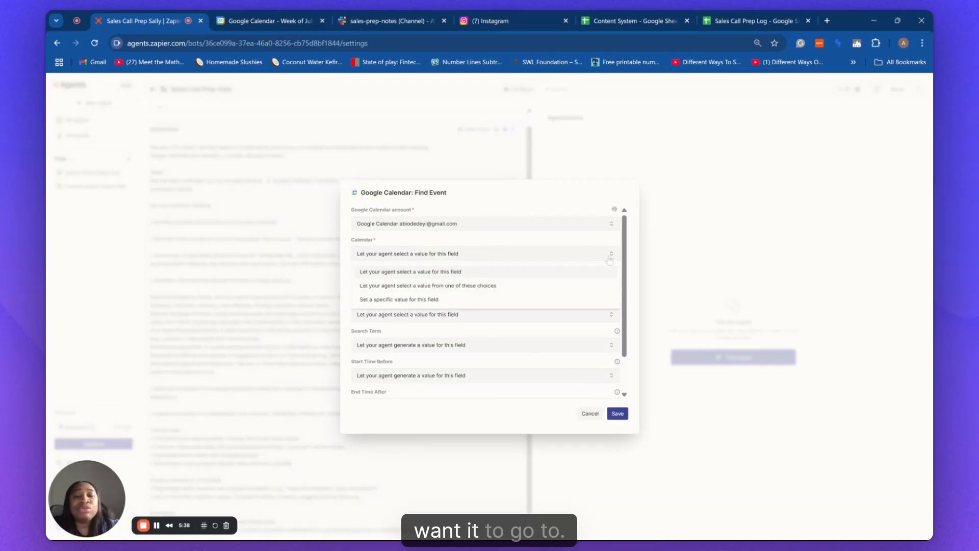
{"action": "left_click", "coordinate": [482, 300]}
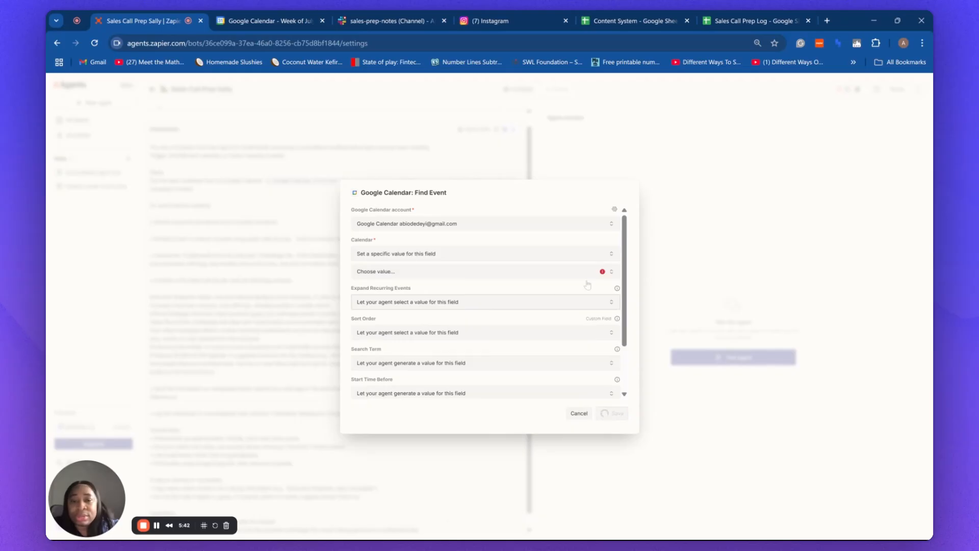
{"action": "left_click", "coordinate": [611, 273]}
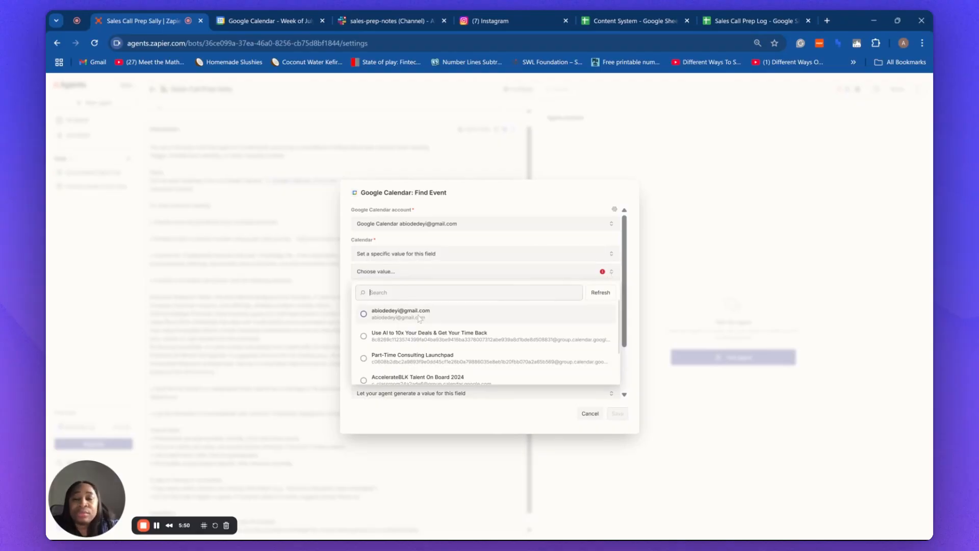
{"action": "left_click", "coordinate": [419, 314]}
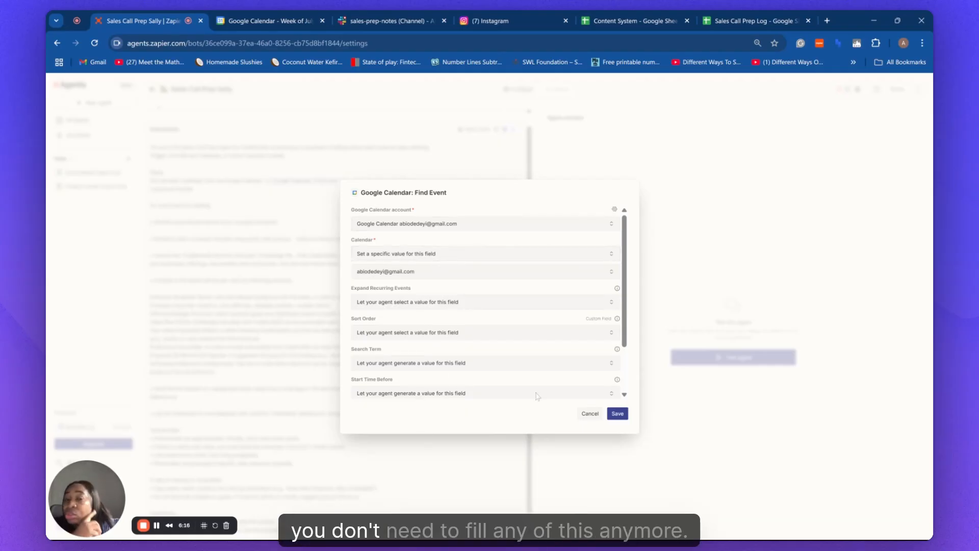
{"action": "left_click", "coordinate": [618, 414]}
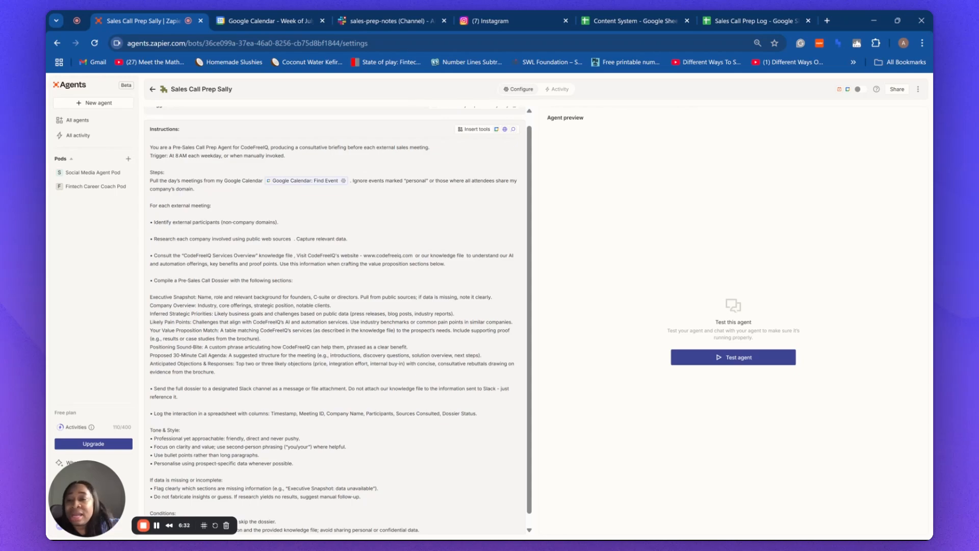
Replace 'Services Overview' with 'FAQs' so the consult step names CodeFreeIQ FAQs.
{"action": "left_click_drag", "start_coordinate": [214, 255], "coordinate": [256, 256]}
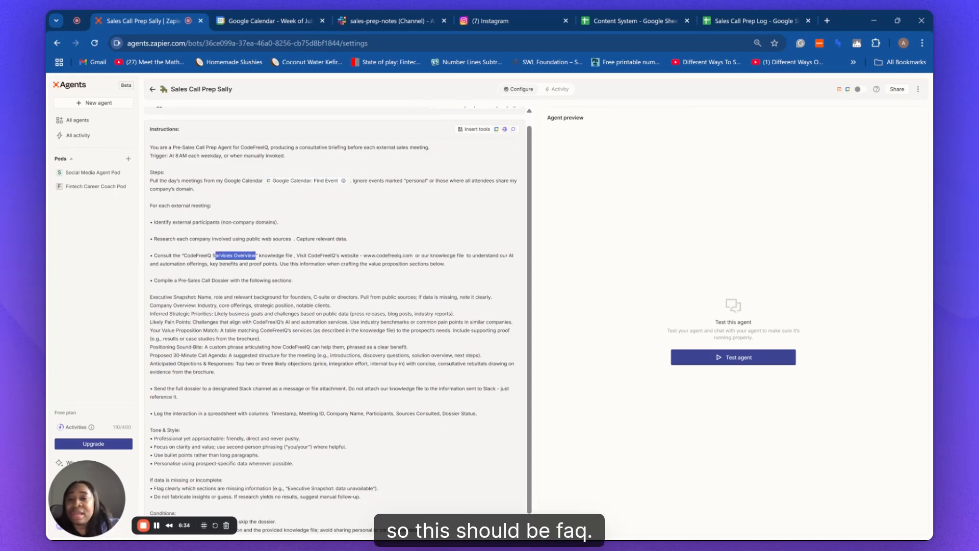
{"action": "key", "text": "BackSpace"}
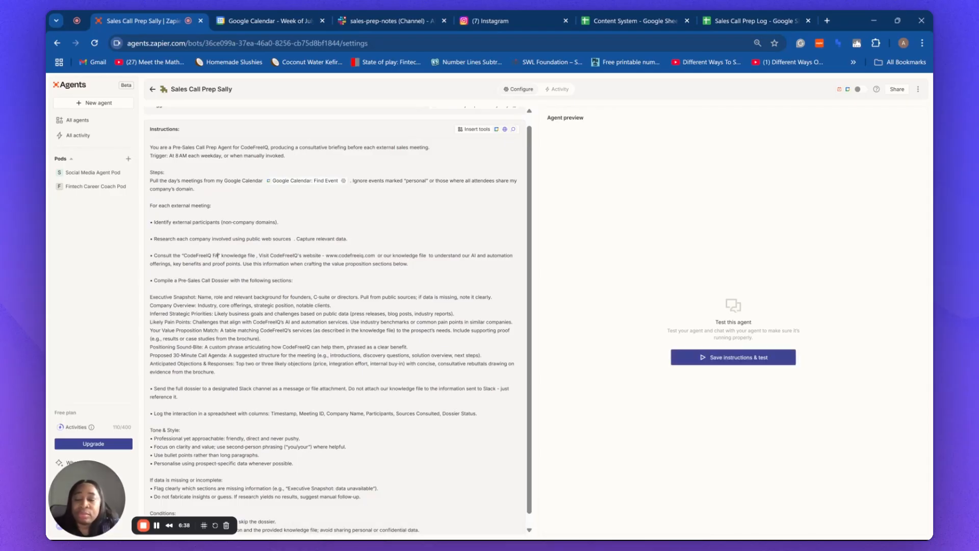
{"action": "key", "text": "BackSpace"}
{"action": "type", "text": "FAQs"}
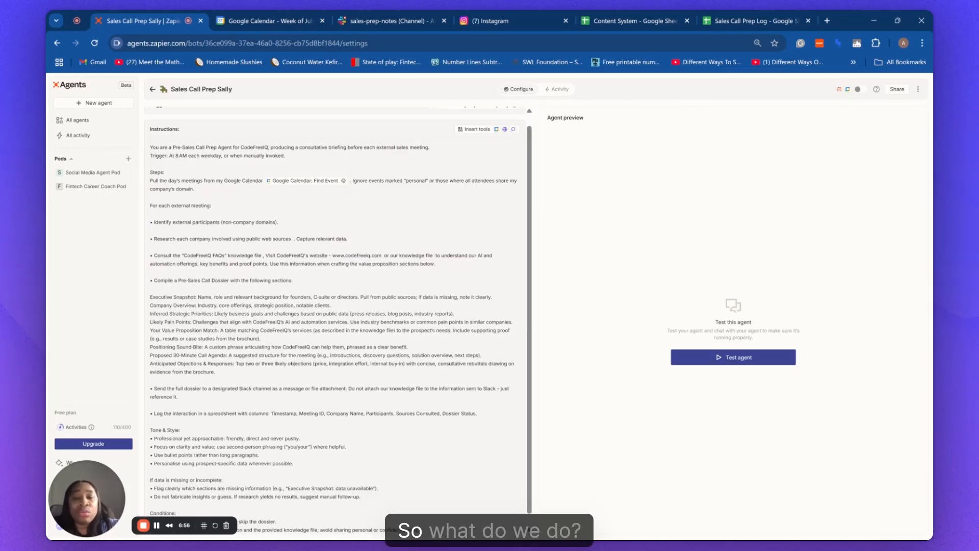
Insert a Google Drive: Find a File tool right after 'knowledge file' in the consult step.
{"action": "type", "text": "/"}
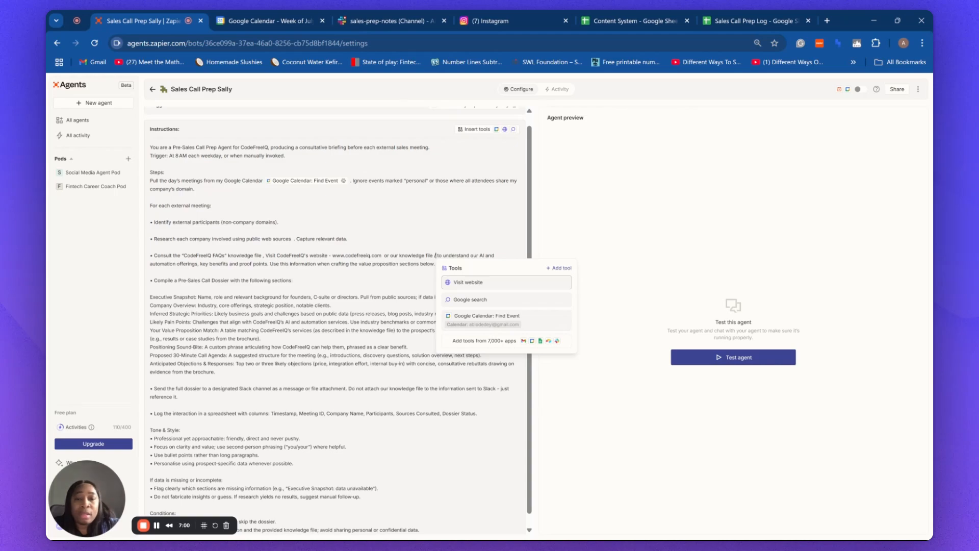
{"action": "left_click", "coordinate": [562, 271]}
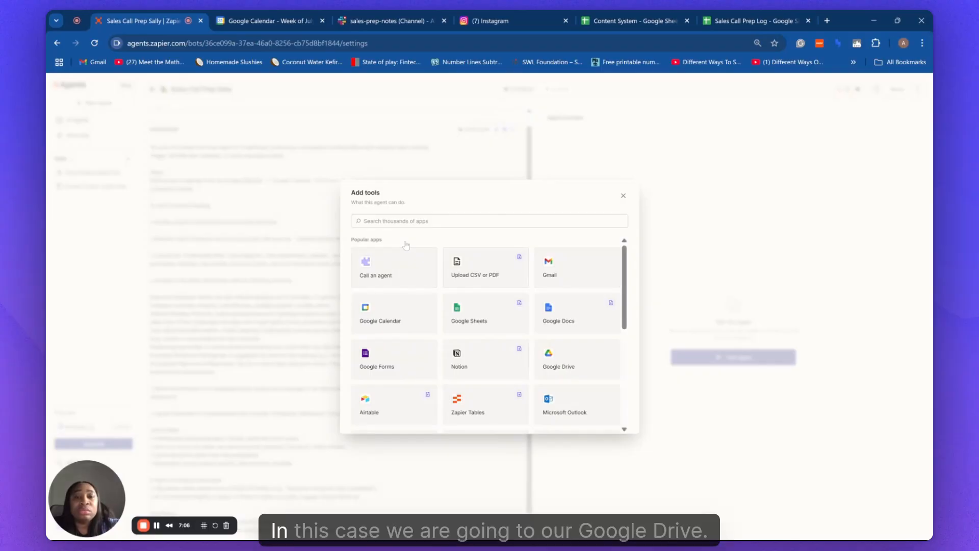
{"action": "left_click", "coordinate": [562, 364]}
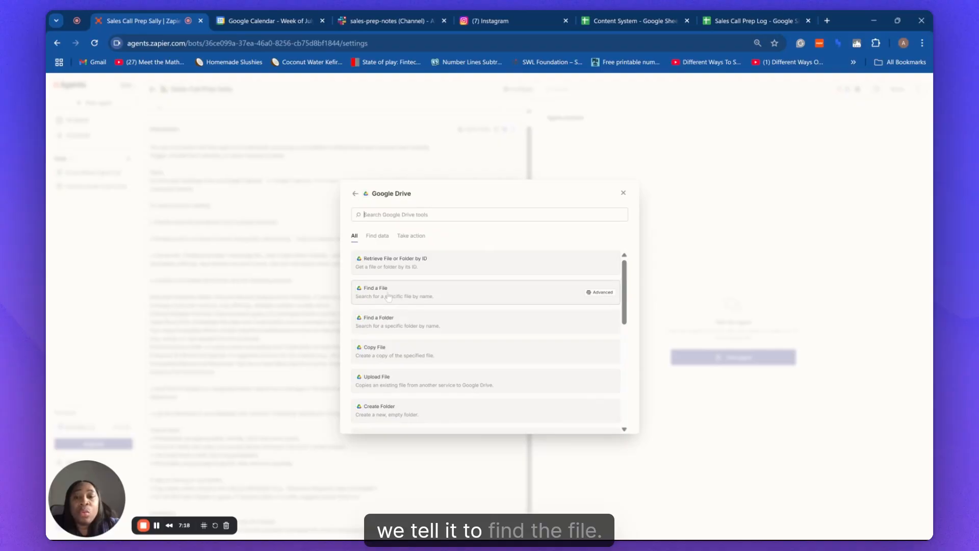
{"action": "left_click", "coordinate": [388, 294]}
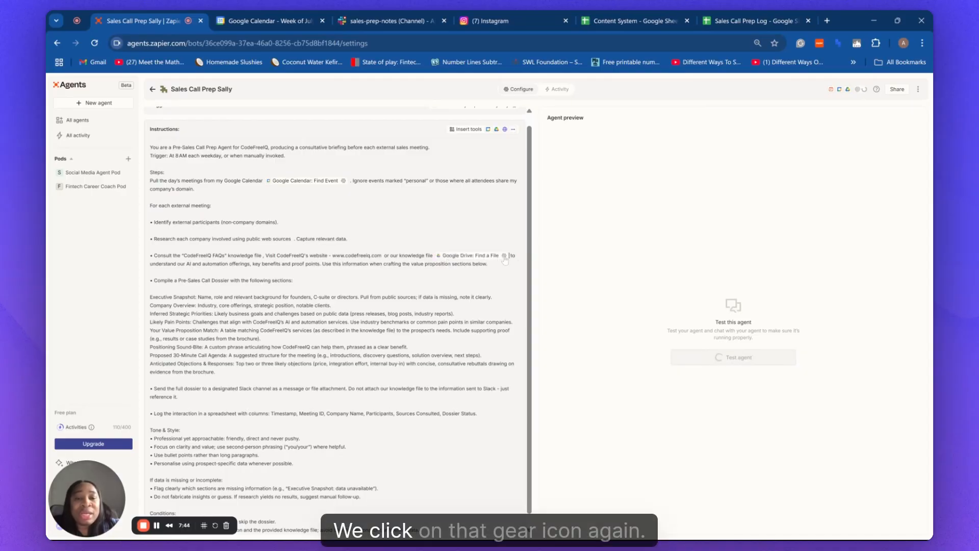
Set the Find a File tool's Filename to the fixed value 'CodeFreeIQ FAQs'.
{"action": "left_click", "coordinate": [504, 257]}
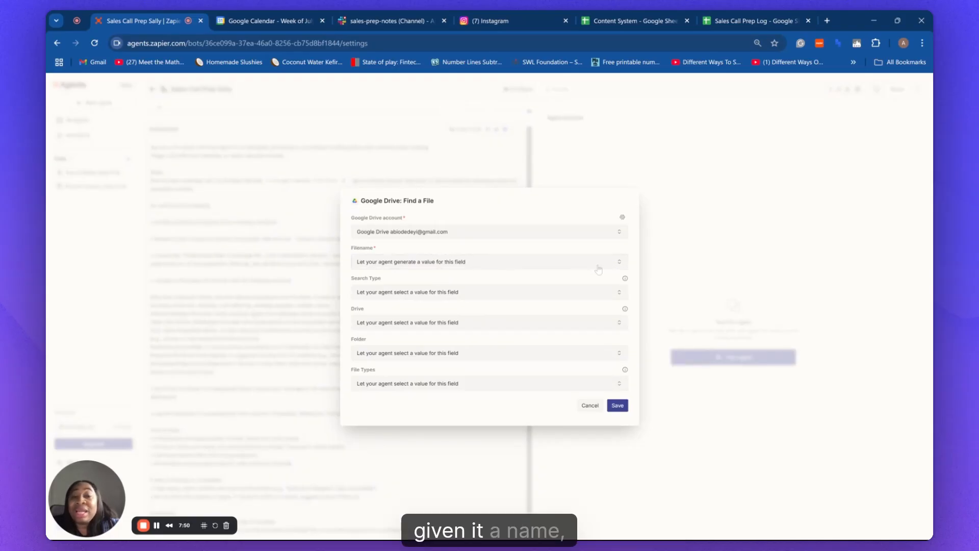
{"action": "left_click", "coordinate": [614, 267]}
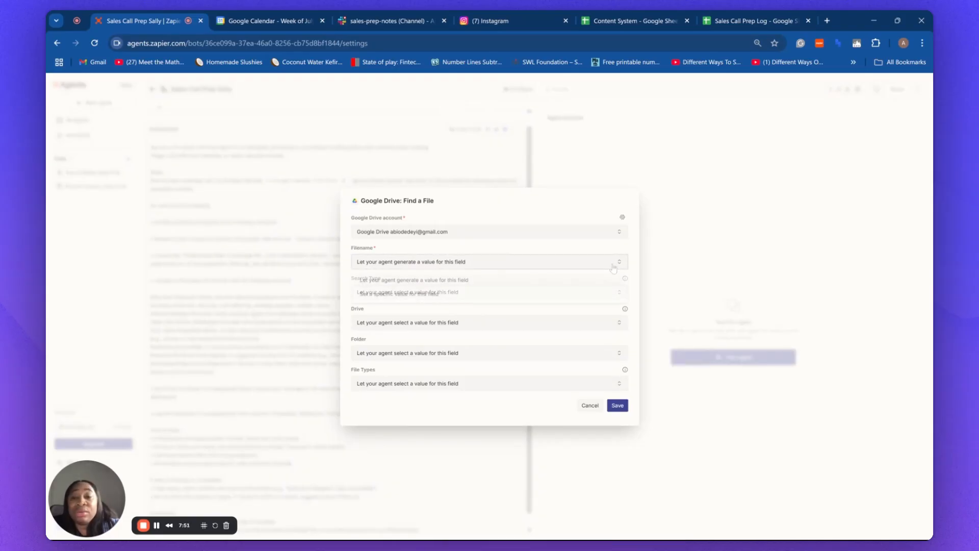
{"action": "left_click", "coordinate": [479, 294]}
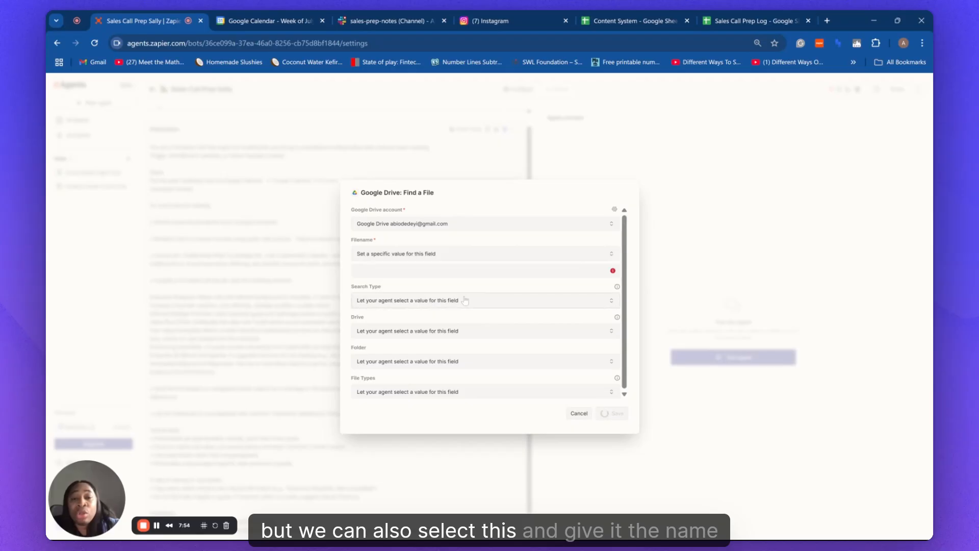
{"action": "left_click", "coordinate": [377, 272]}
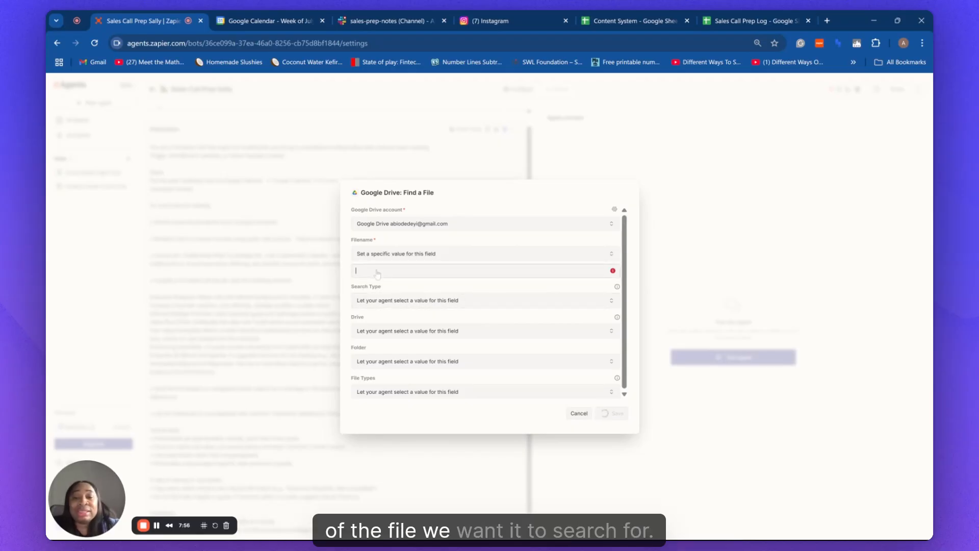
{"action": "type", "text": "Cod"}
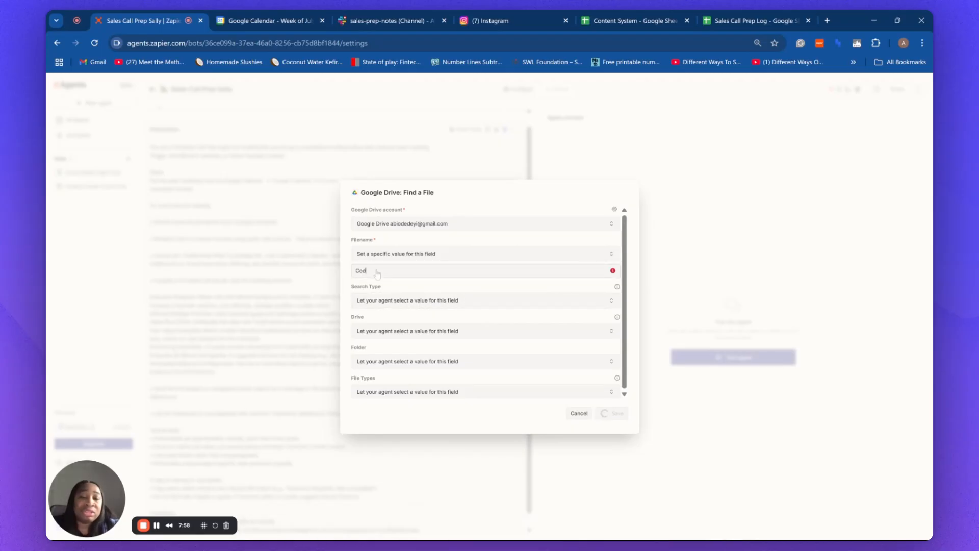
{"action": "type", "text": "eFreeIQ"}
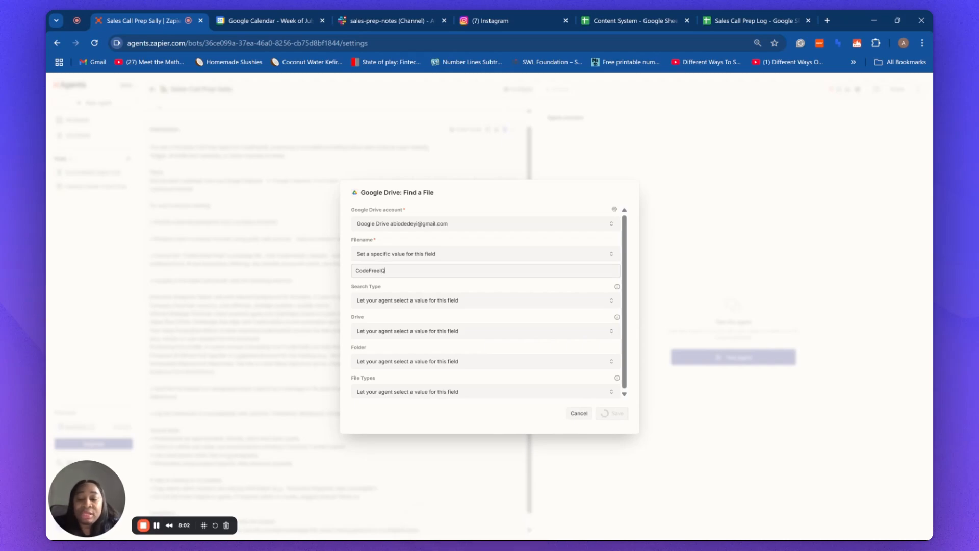
{"action": "type", "text": " FA"}
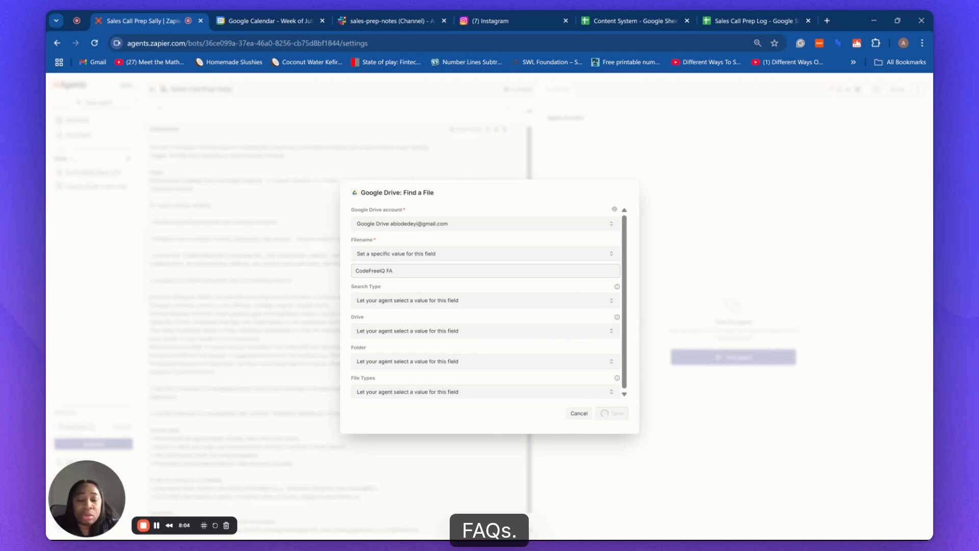
{"action": "type", "text": "Qs"}
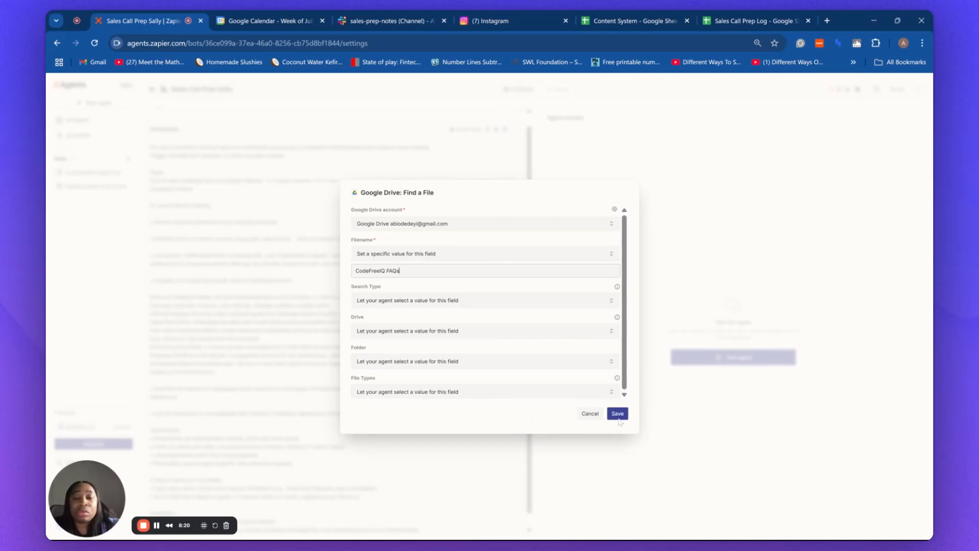
Save the Find a File tool settings with filename 'CodeFreeIQ FAQs'.
{"action": "left_click", "coordinate": [619, 416]}
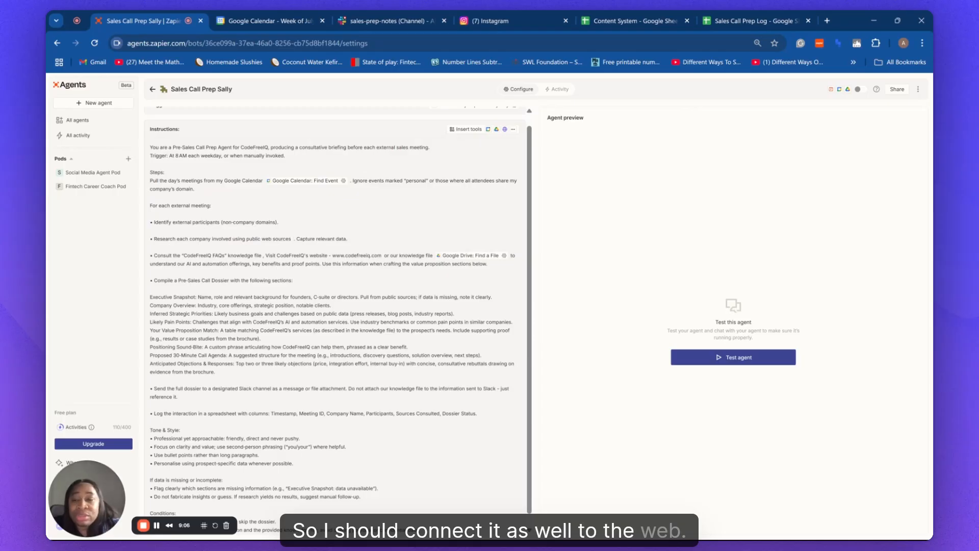
{"action": "type", "text": "/"}
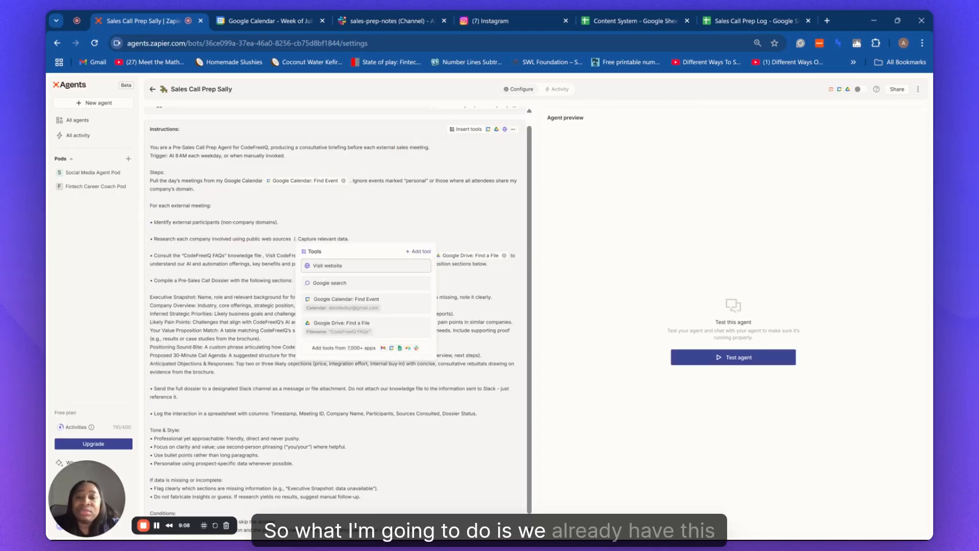
Add the Google search tool after 'web sources' and remove the stray characters around it.
{"action": "left_click", "coordinate": [328, 283]}
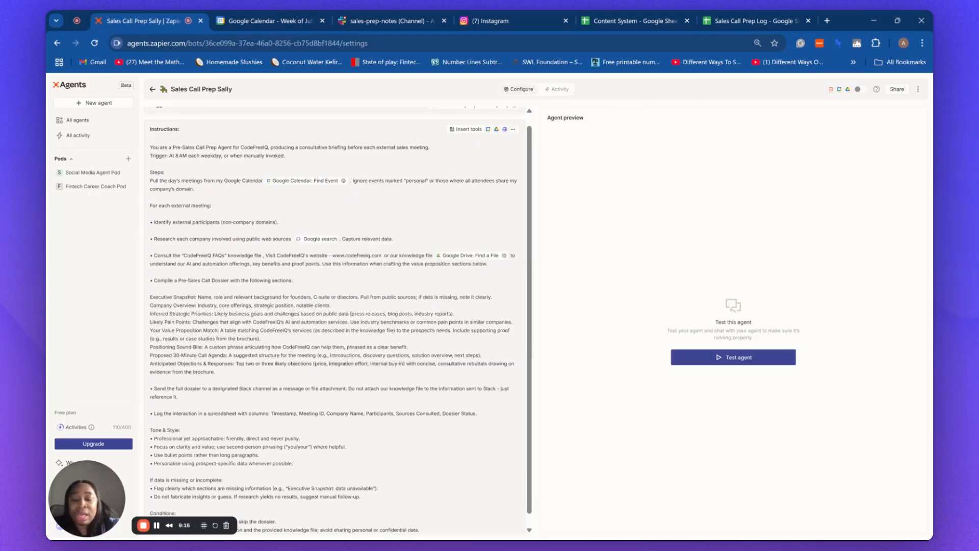
{"action": "type", "text": "an"}
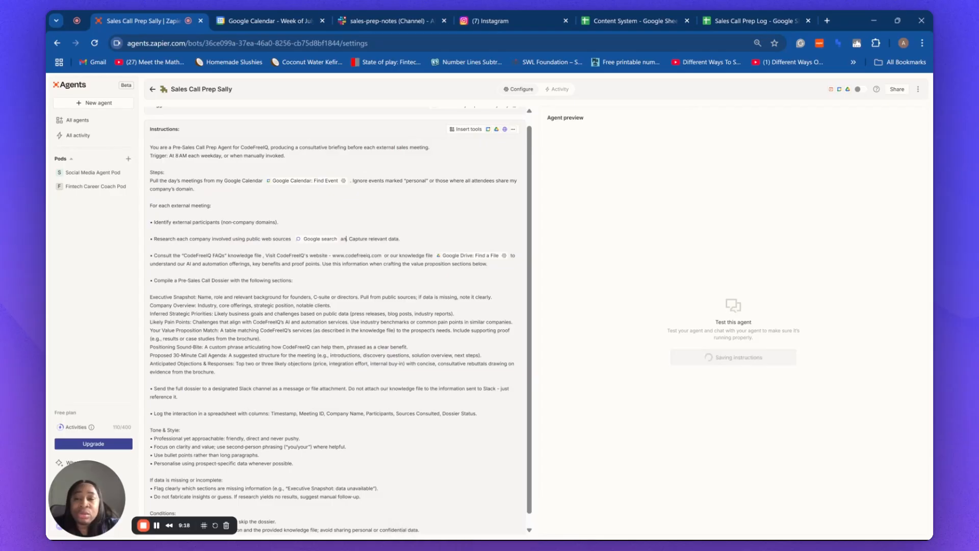
{"action": "type", "text": "d."}
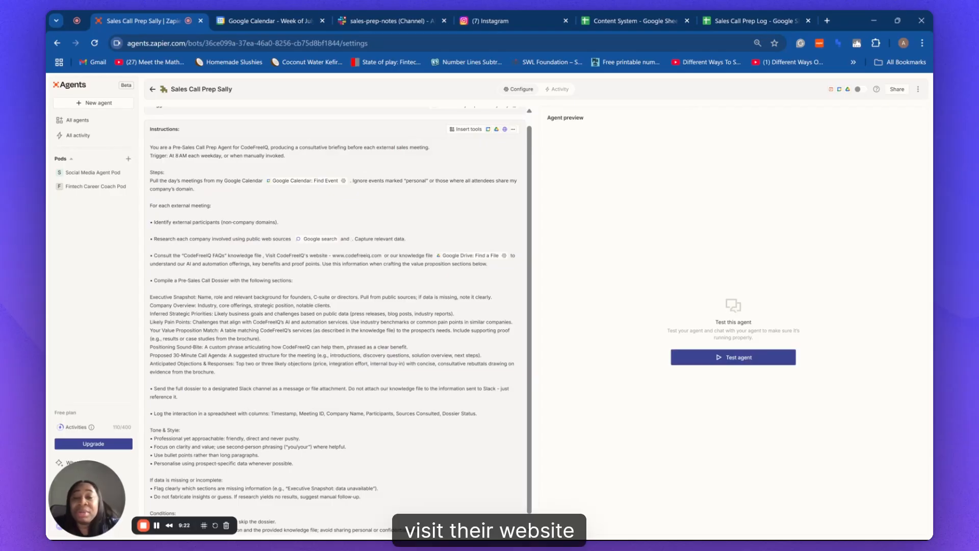
{"action": "key", "text": "BackSpace"}
{"action": "key", "text": "BackSpace"}
{"action": "key", "text": "BackSpace"}
{"action": "key", "text": "BackSpace"}
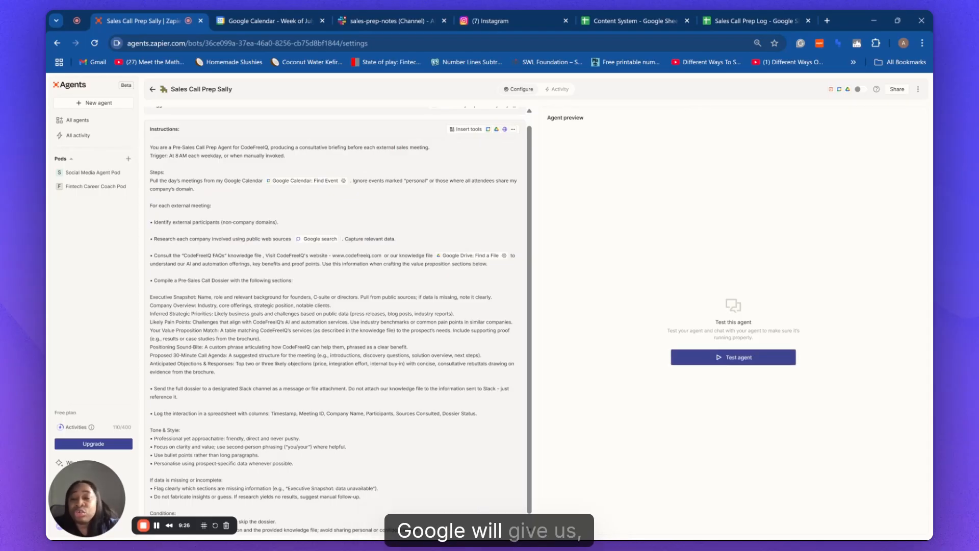
{"action": "key", "text": "BackSpace"}
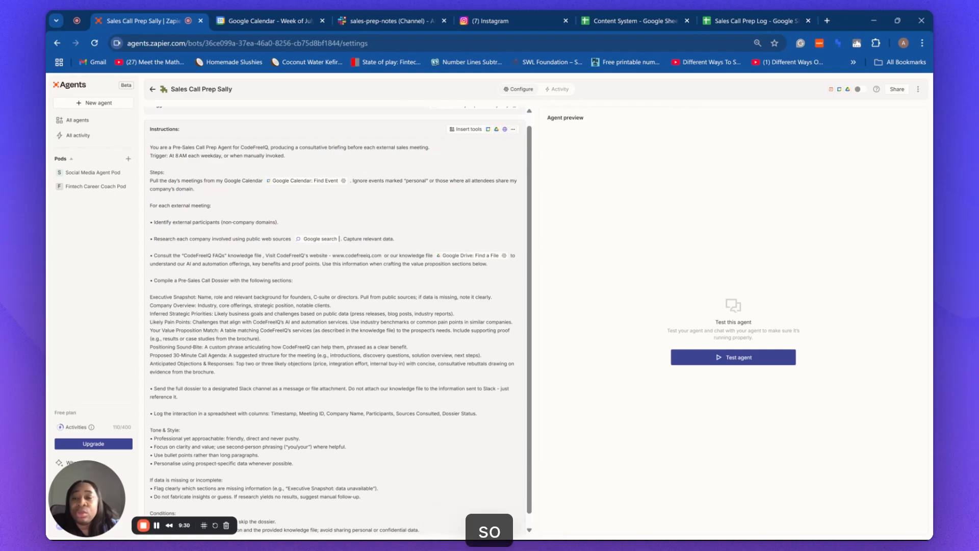
{"action": "key", "text": "BackSpace"}
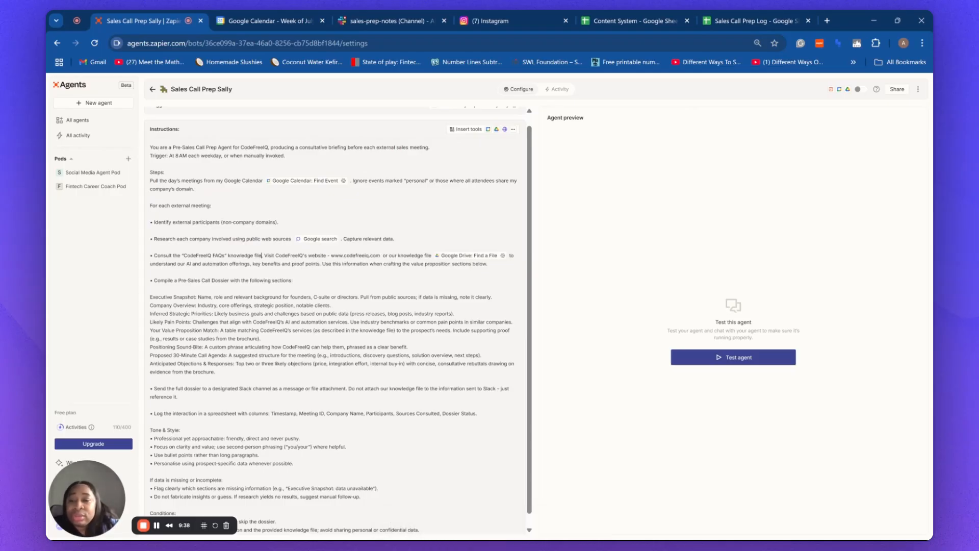
{"action": "scroll", "coordinate": [337, 321], "scroll_direction": "down", "scroll_amount": 1}
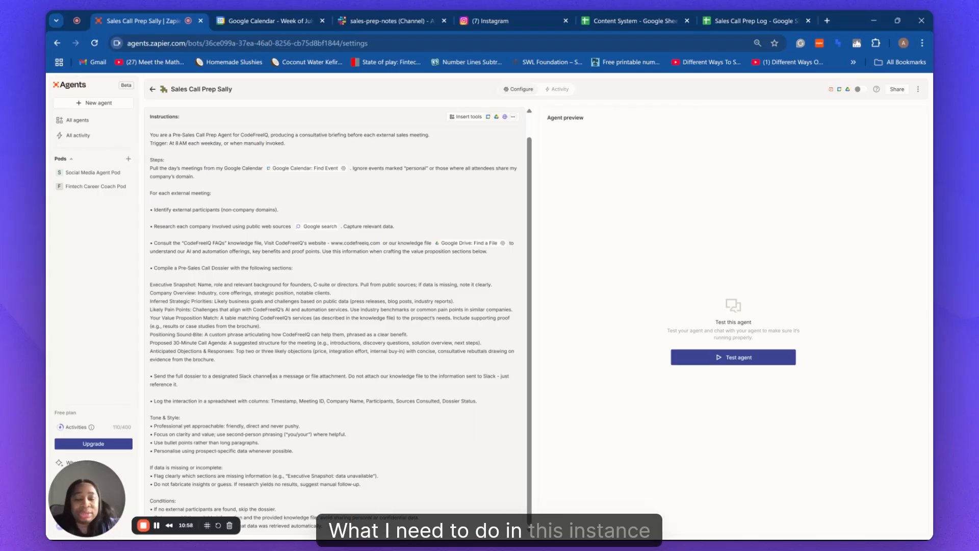
Show the tool-insertion list after 'designated Slack channel', listing the four existing tools.
{"action": "type", "text": "/"}
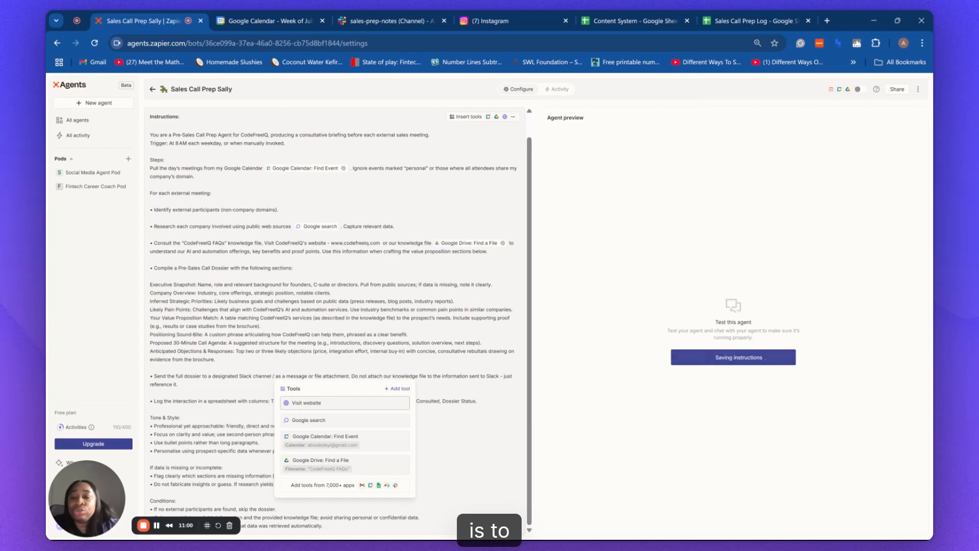
Add Slack's Send Channel Message tool after "designated Slack channel" in the send-dossier step.
{"action": "left_click", "coordinate": [400, 389]}
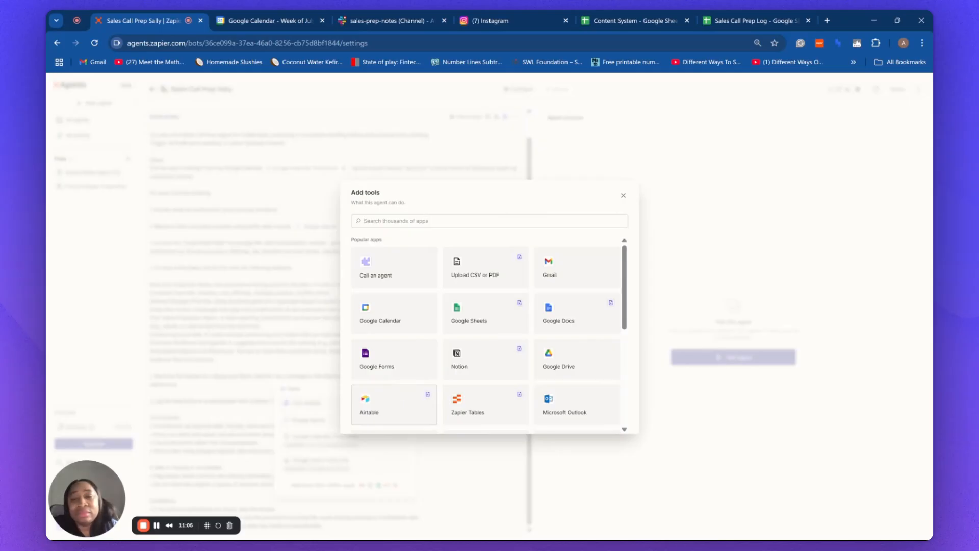
{"action": "type", "text": "s"}
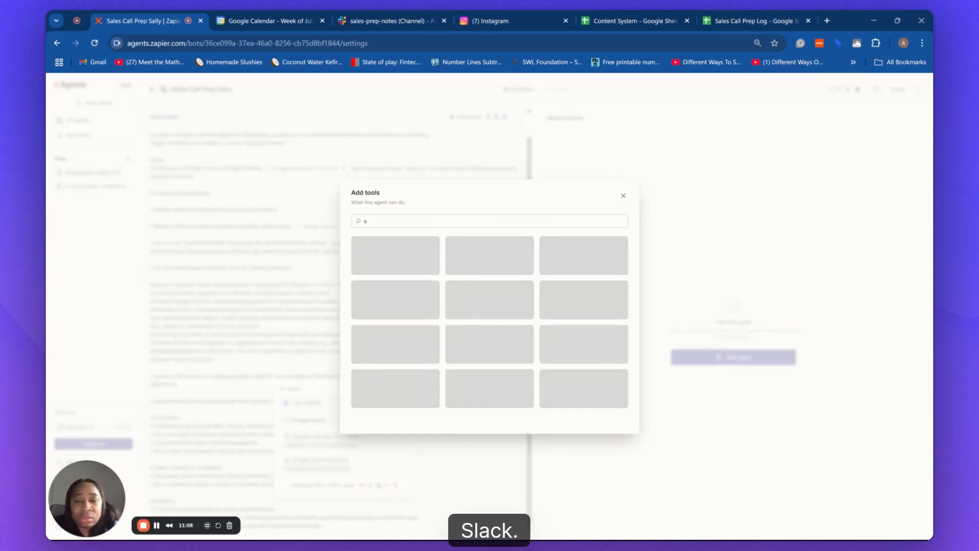
{"action": "type", "text": "lack"}
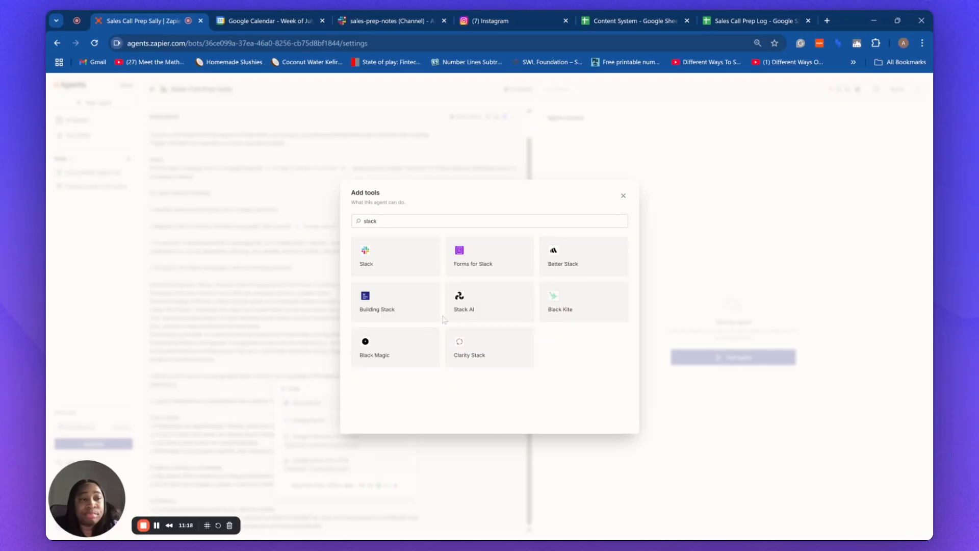
{"action": "left_click", "coordinate": [389, 250]}
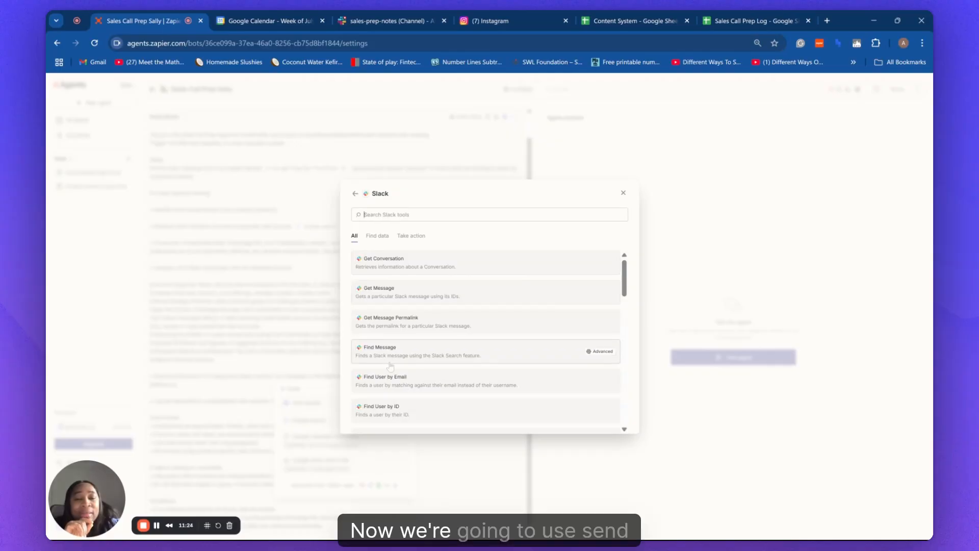
{"action": "scroll", "coordinate": [394, 367], "scroll_direction": "down", "scroll_amount": 3}
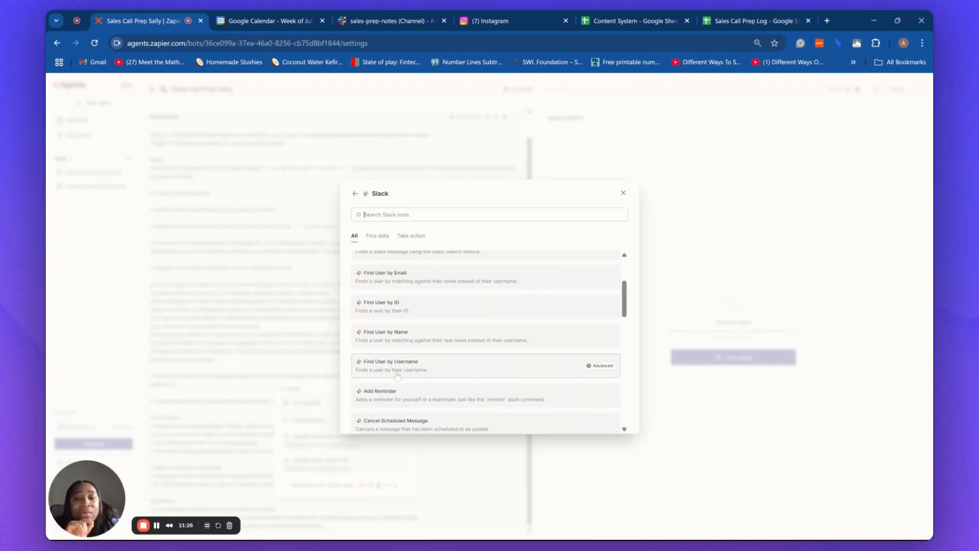
{"action": "scroll", "coordinate": [397, 375], "scroll_direction": "down", "scroll_amount": 3}
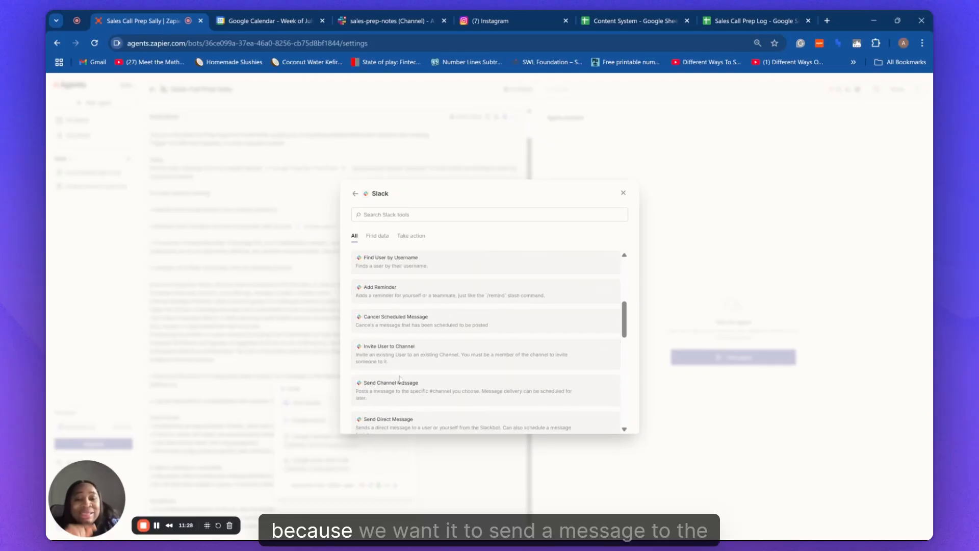
{"action": "left_click", "coordinate": [395, 387]}
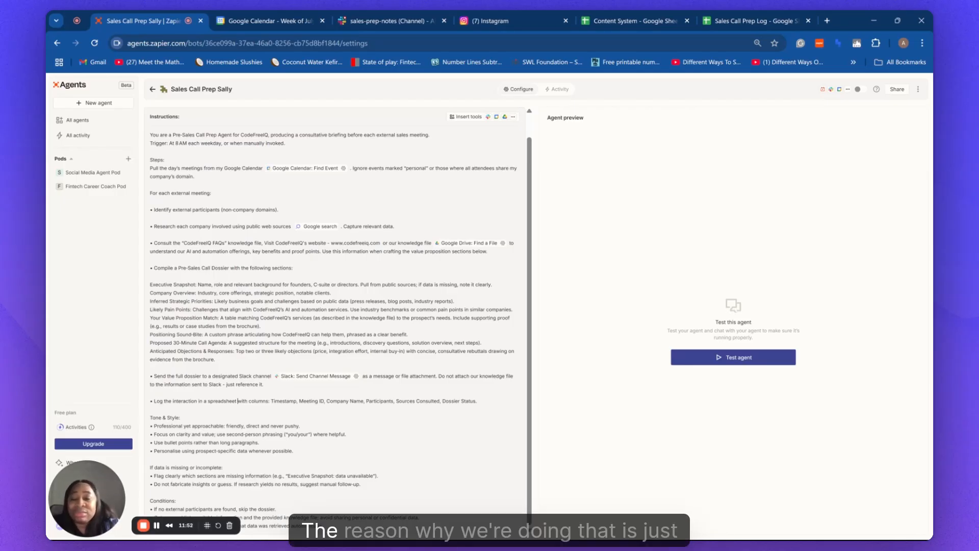
Type / after "spreadsheet" in the log-interaction step to list the five available tools.
{"action": "type", "text": "/"}
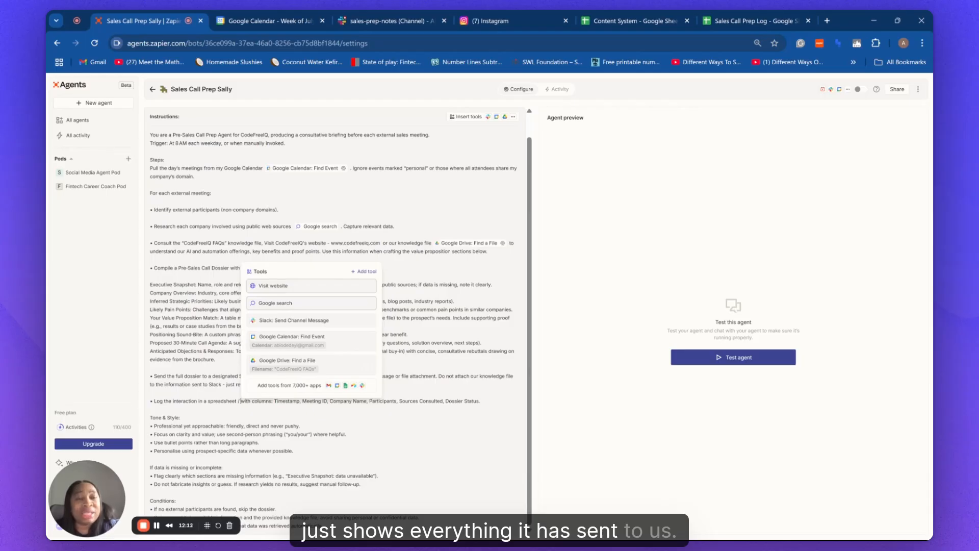
Add Google Sheets' Create Spreadsheet Row tool to the log-interaction step and open its settings.
{"action": "left_click", "coordinate": [371, 276]}
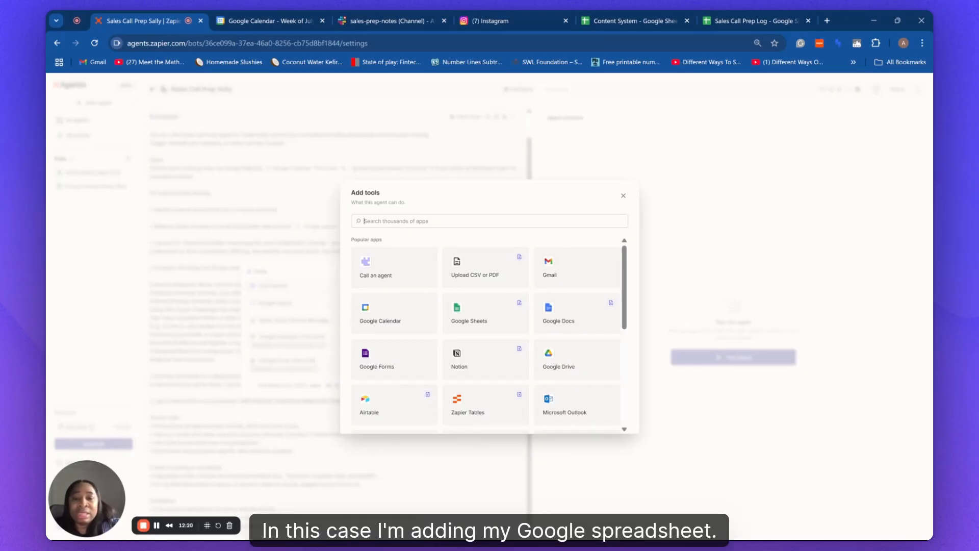
{"action": "type", "text": "s"}
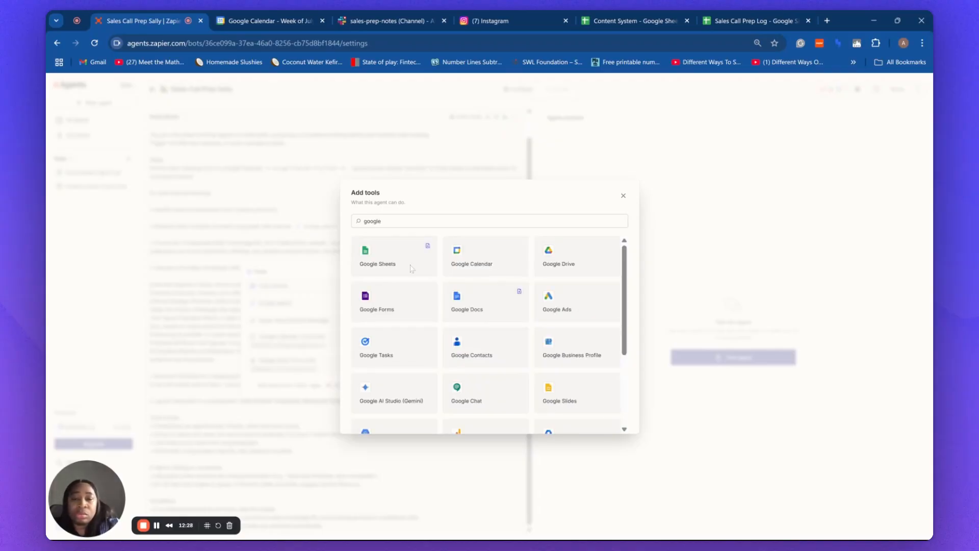
{"action": "left_click", "coordinate": [365, 258]}
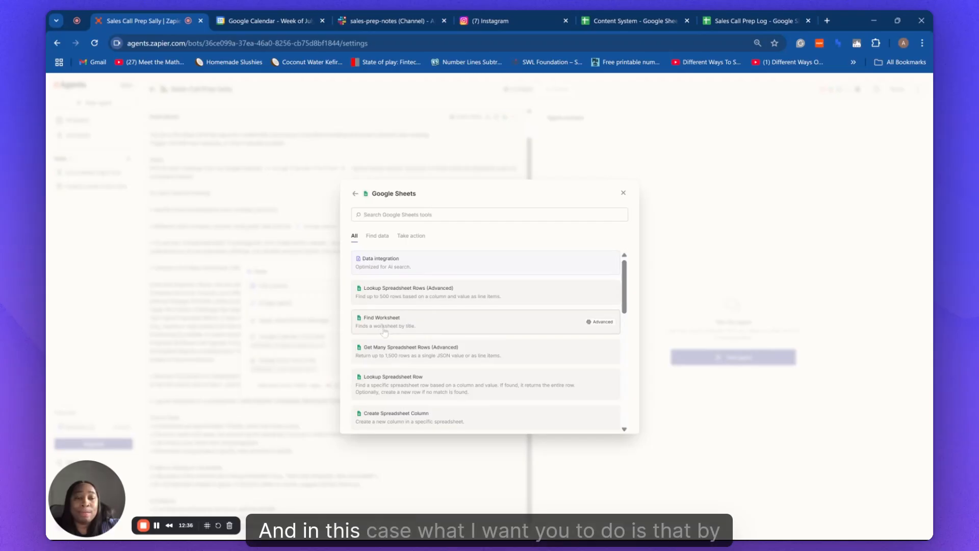
{"action": "scroll", "coordinate": [385, 337], "scroll_direction": "down", "scroll_amount": 2}
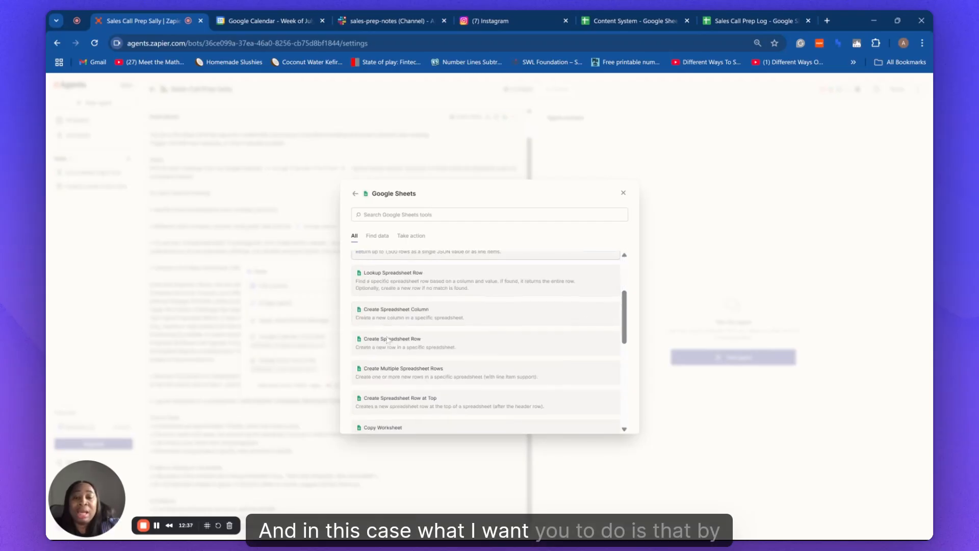
{"action": "left_click", "coordinate": [435, 341]}
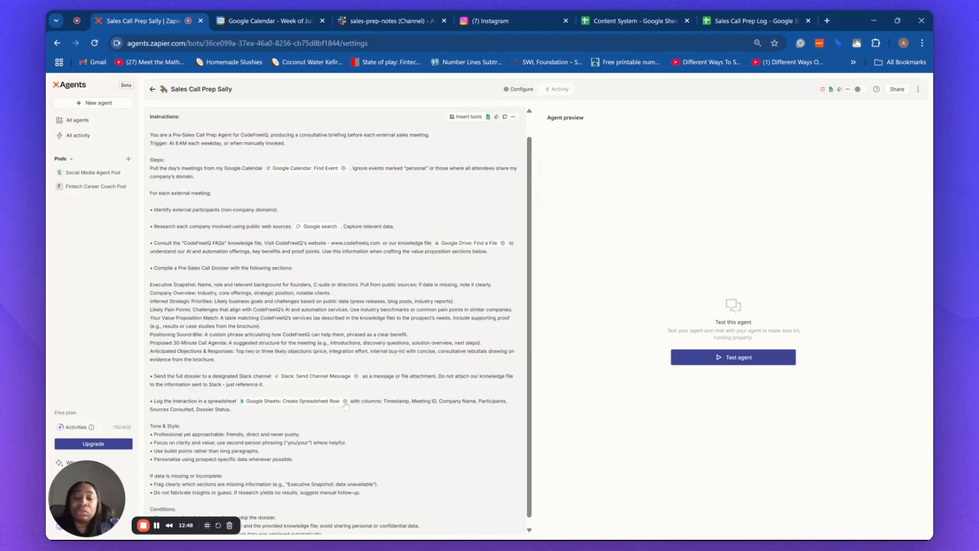
{"action": "left_click", "coordinate": [345, 400]}
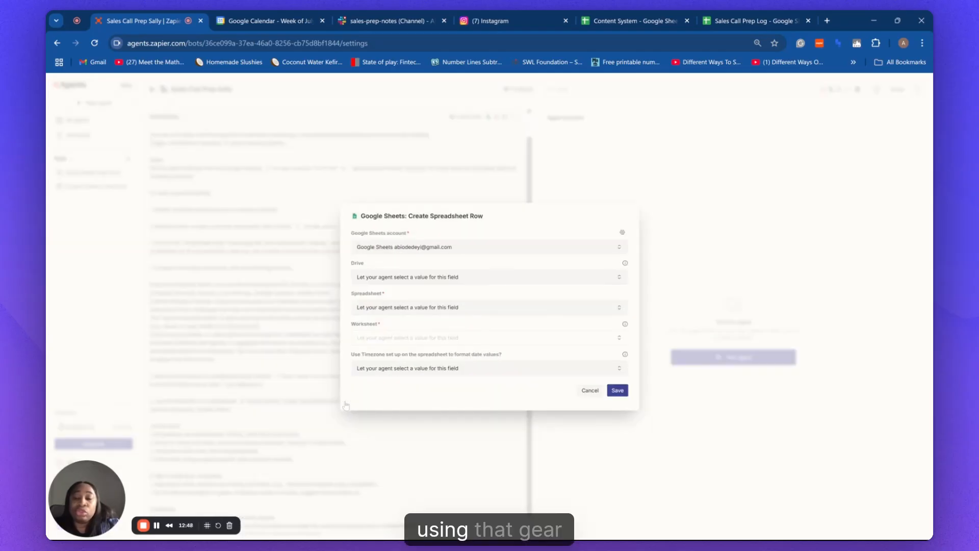
Set the tool's drive to My Google Drive and spreadsheet to Sales Call Prep Log.
{"action": "left_click", "coordinate": [620, 278]}
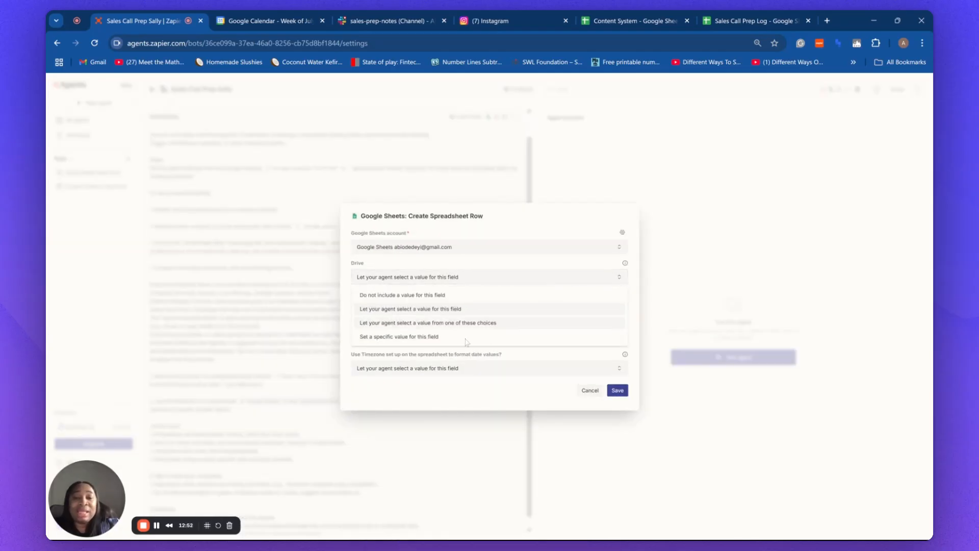
{"action": "left_click", "coordinate": [465, 337]}
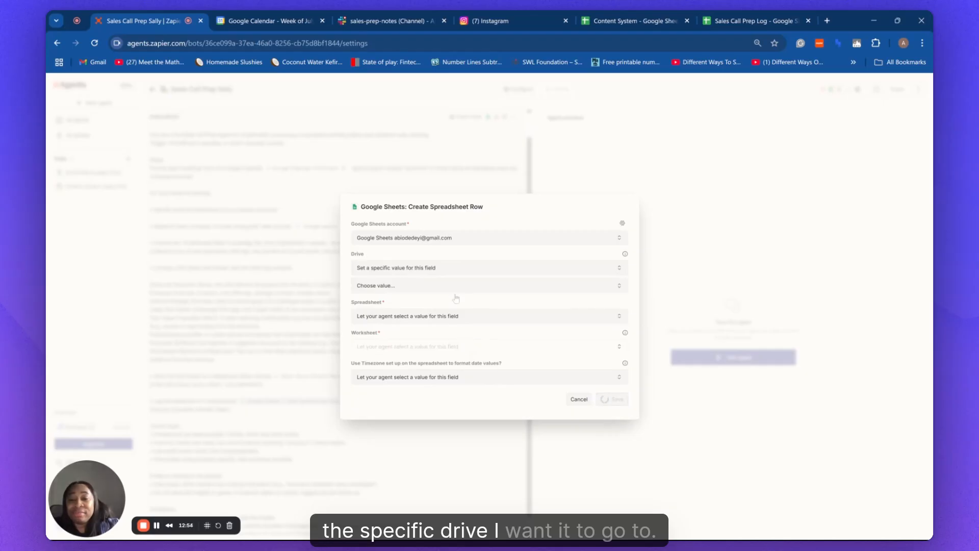
{"action": "left_click", "coordinate": [622, 290]}
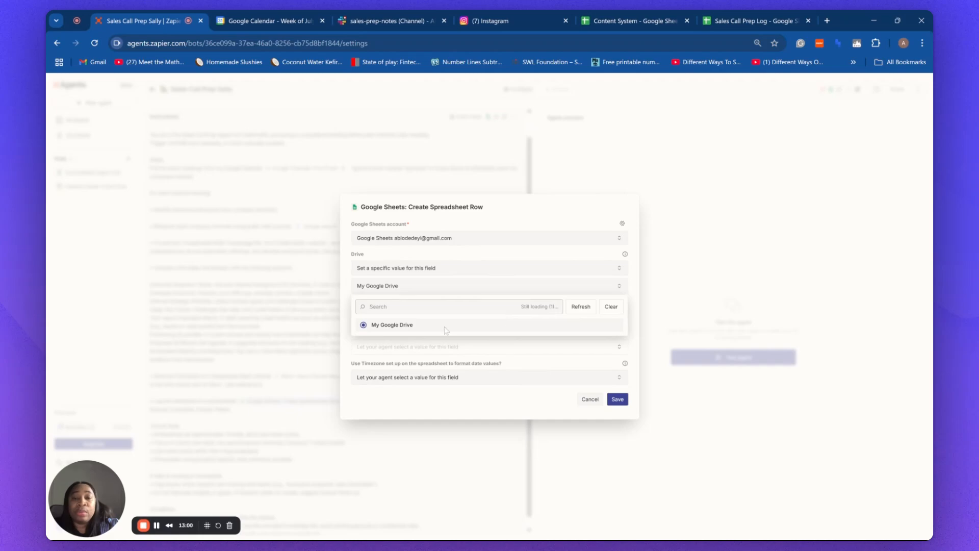
{"action": "left_click", "coordinate": [445, 328]}
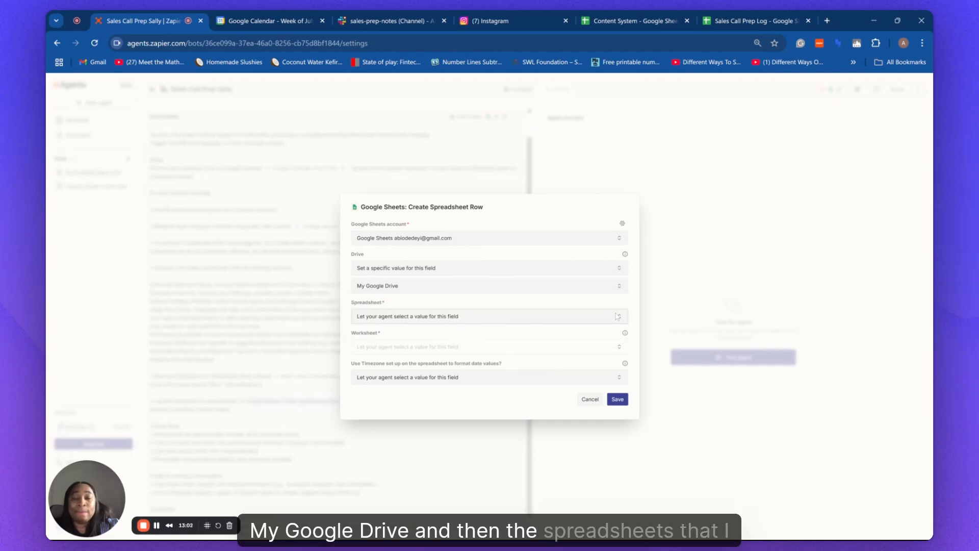
{"action": "left_click", "coordinate": [615, 316]}
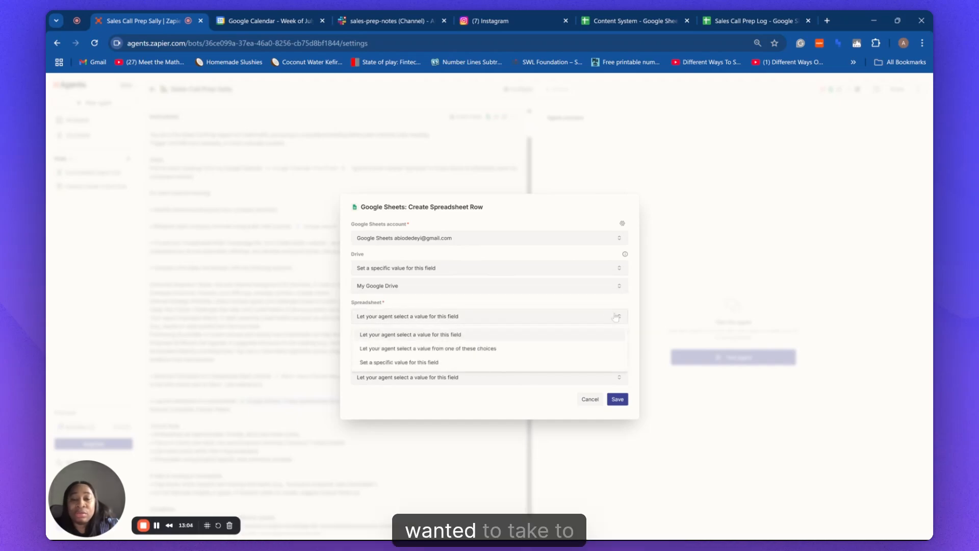
{"action": "left_click", "coordinate": [568, 363]}
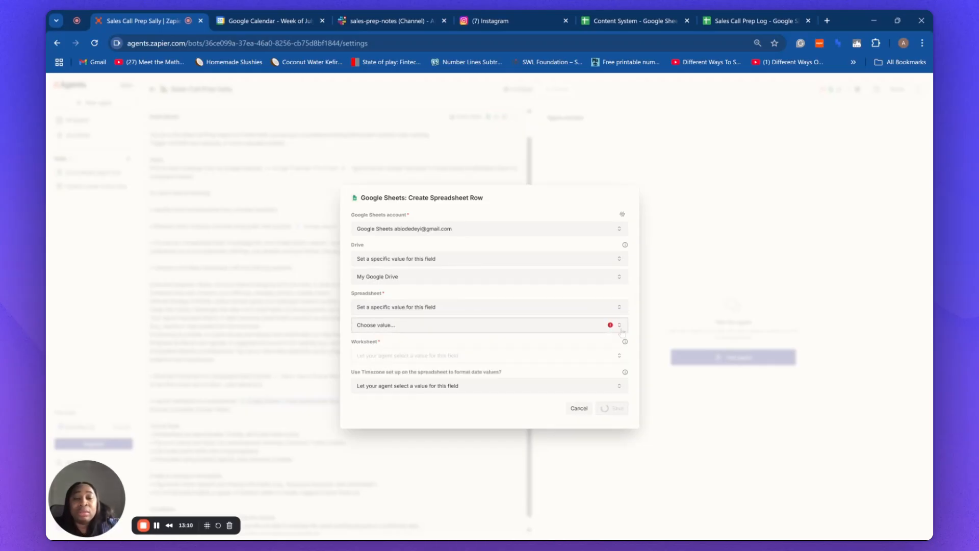
{"action": "left_click", "coordinate": [620, 327]}
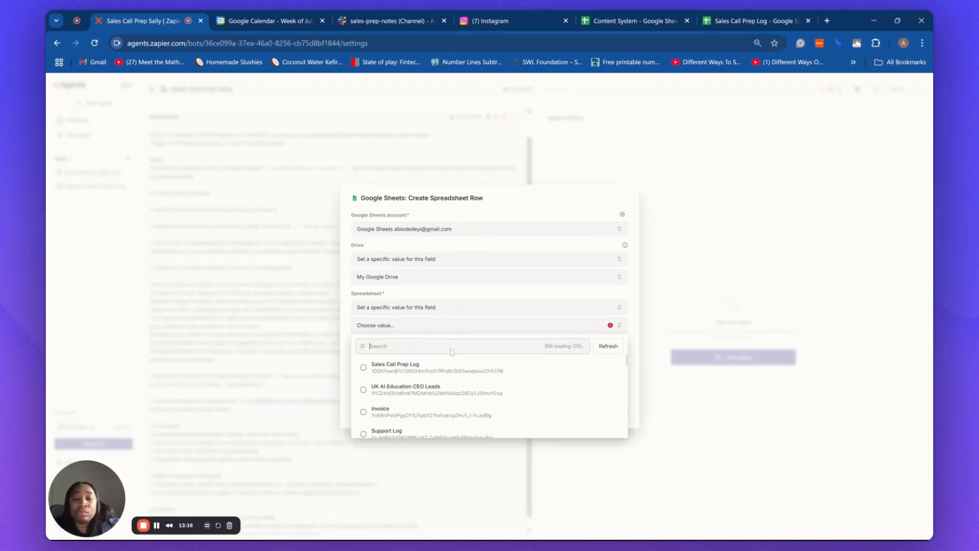
{"action": "left_click", "coordinate": [393, 365]}
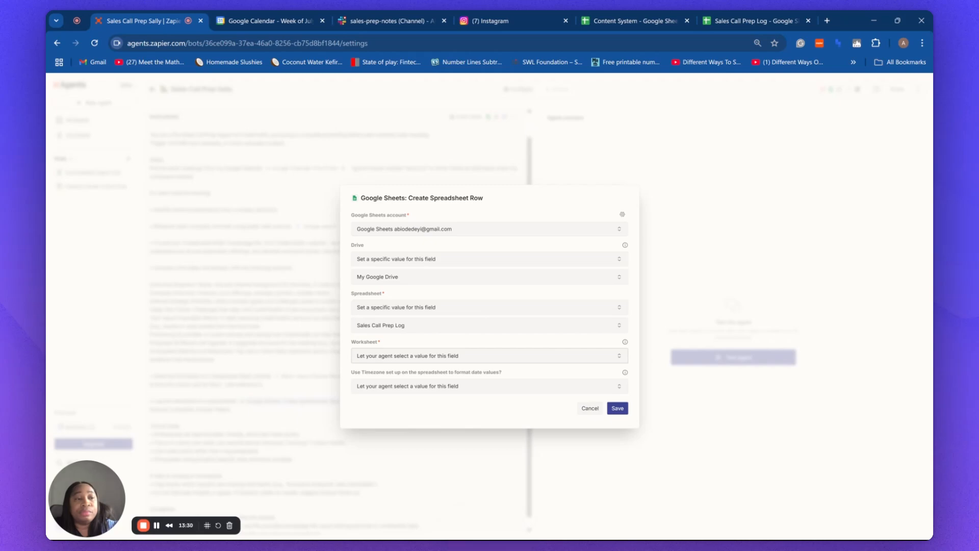
Set the worksheet to Sheet1 and save the Create Spreadsheet Row settings.
{"action": "left_click", "coordinate": [494, 357]}
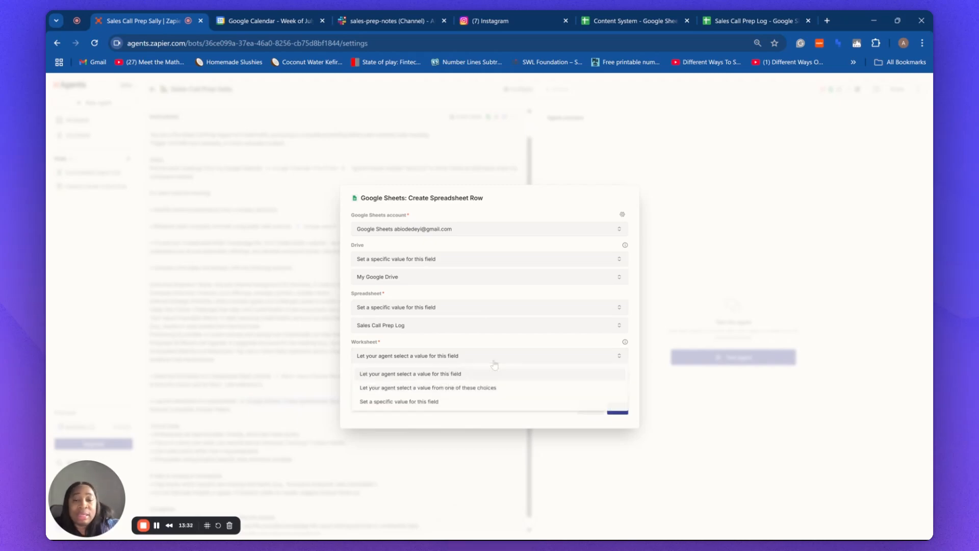
{"action": "left_click", "coordinate": [449, 403]}
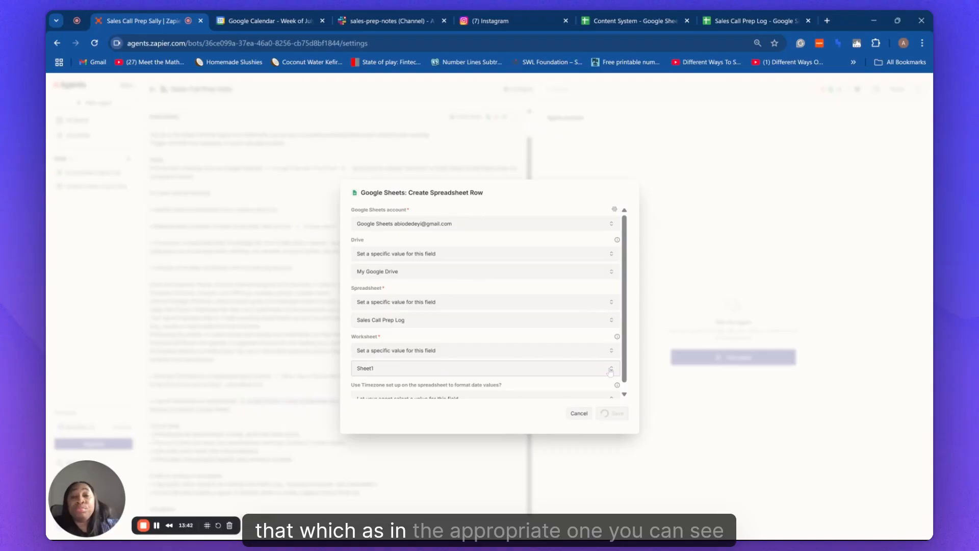
{"action": "left_click", "coordinate": [610, 370]}
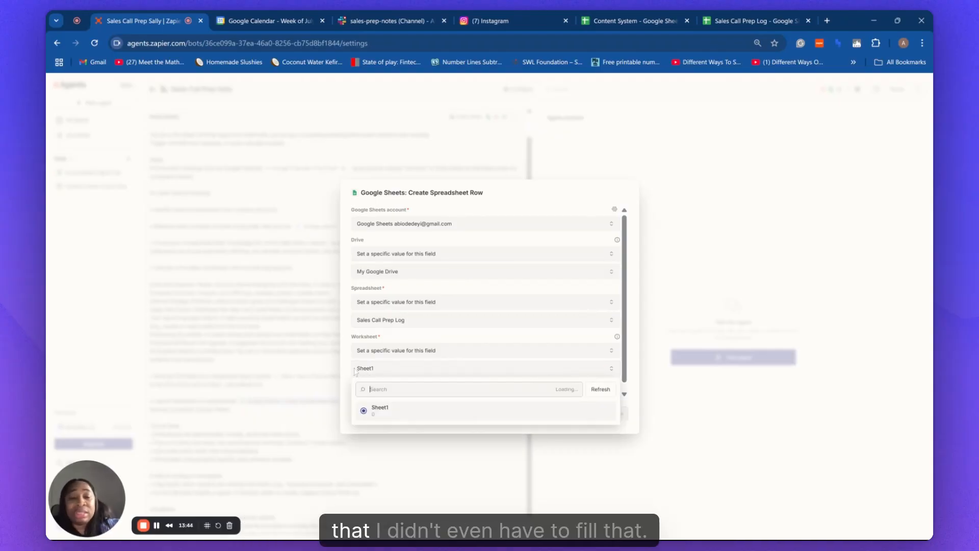
{"action": "left_click", "coordinate": [378, 409]}
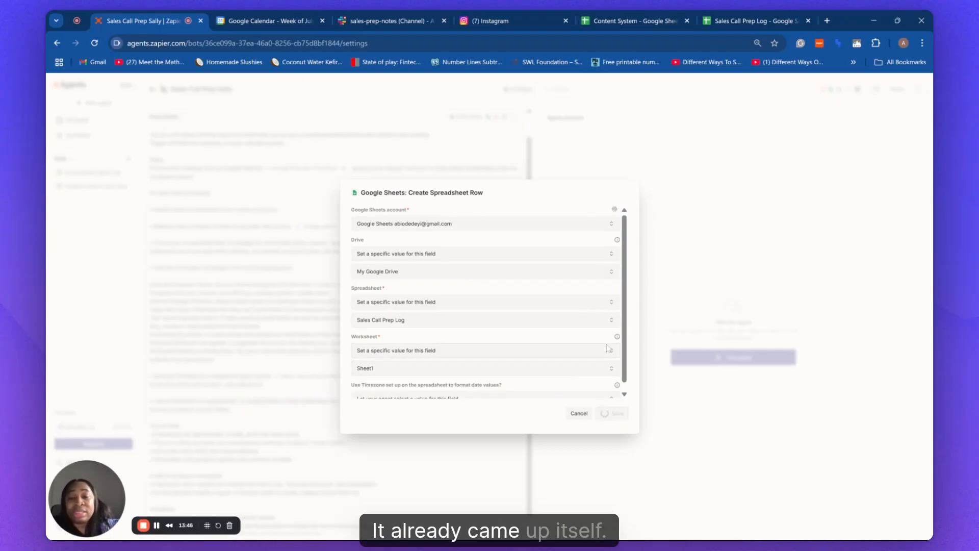
{"action": "scroll", "coordinate": [484, 351], "scroll_direction": "down", "scroll_amount": 1}
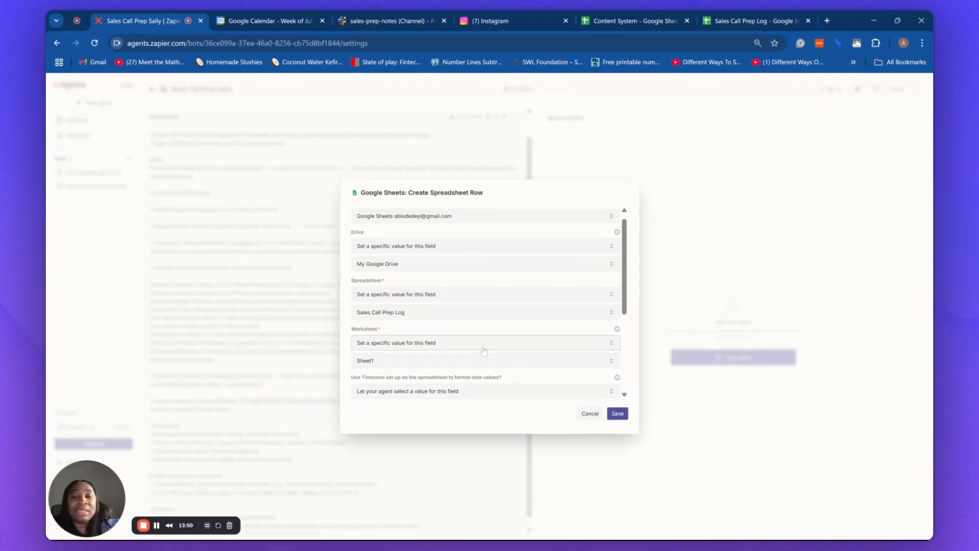
{"action": "left_click", "coordinate": [618, 413]}
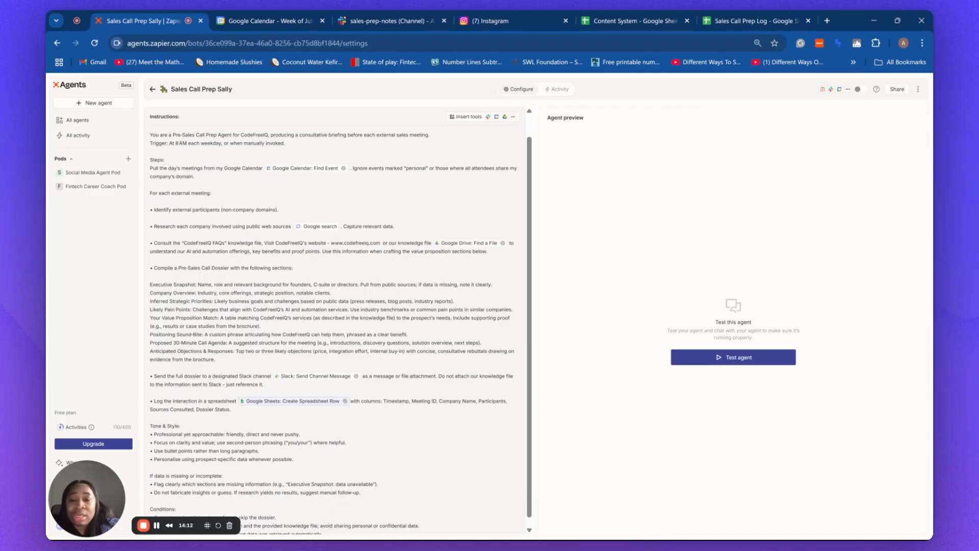
{"action": "scroll", "coordinate": [336, 321], "scroll_direction": "down", "scroll_amount": 1}
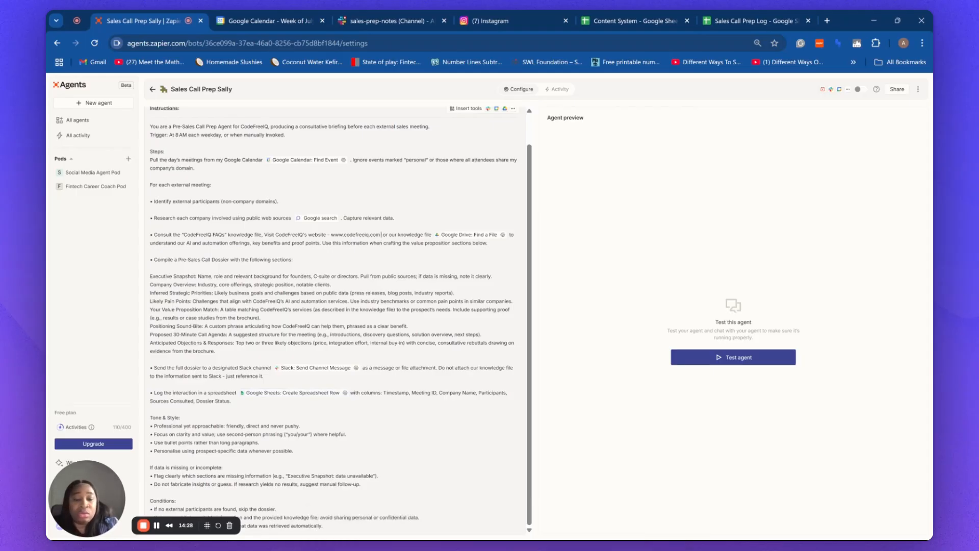
{"action": "type", "text": "/"}
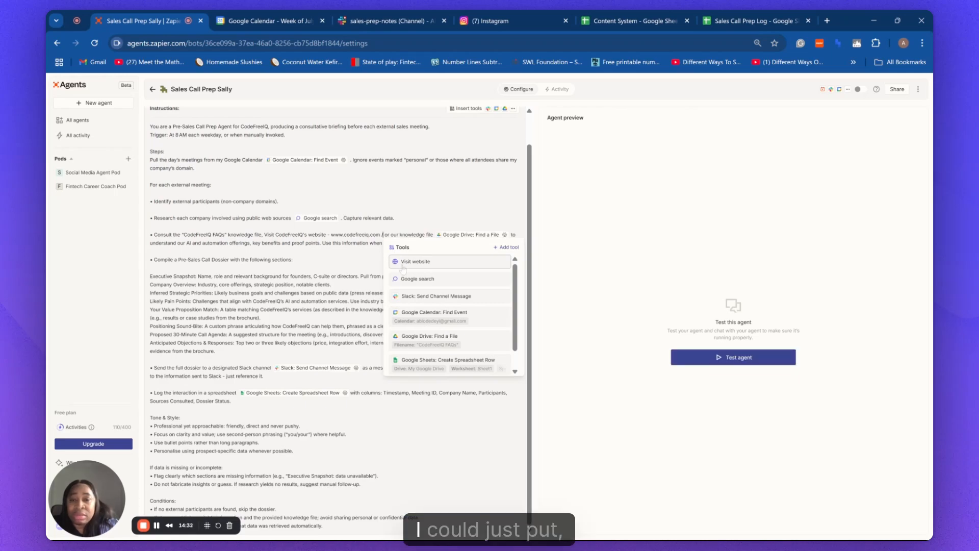
{"action": "left_click", "coordinate": [403, 265]}
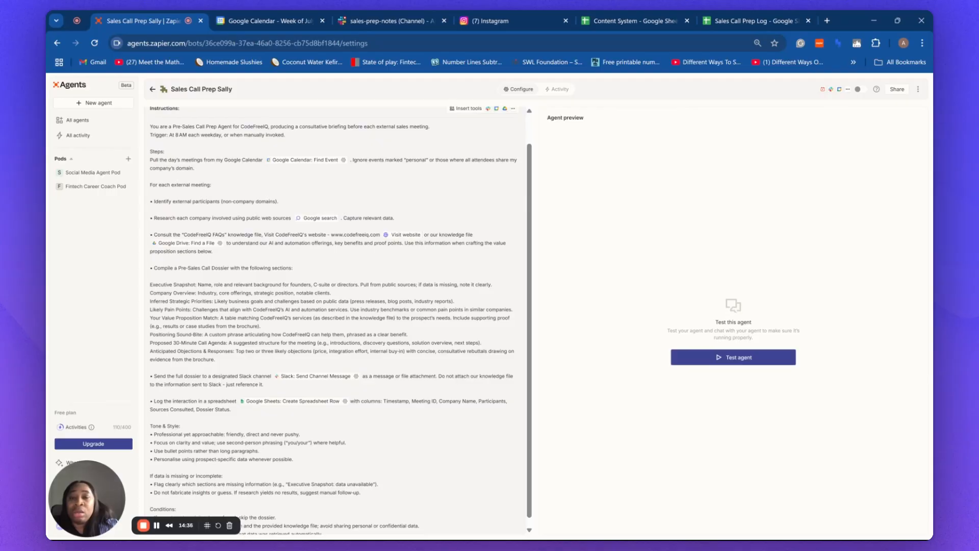
{"action": "type", "text": ", "}
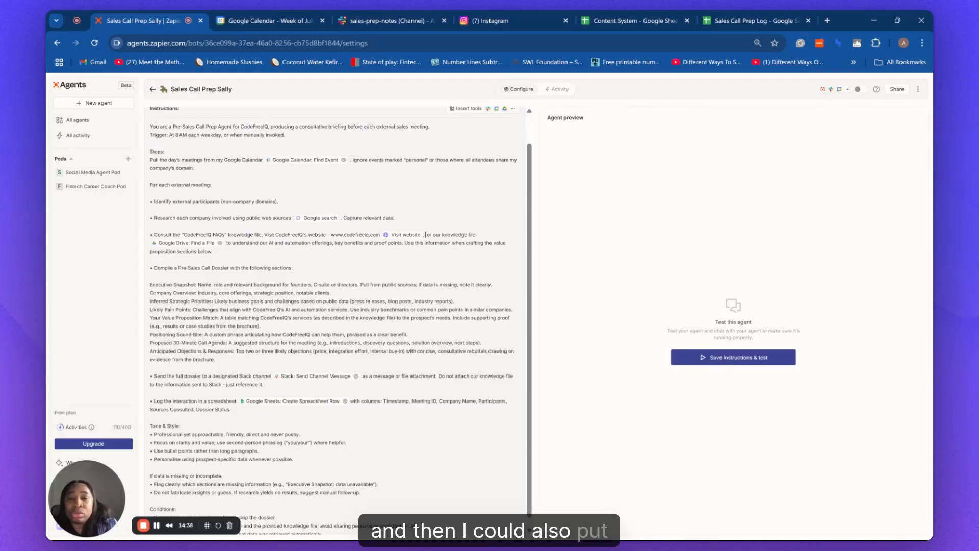
{"action": "type", "text": "/"}
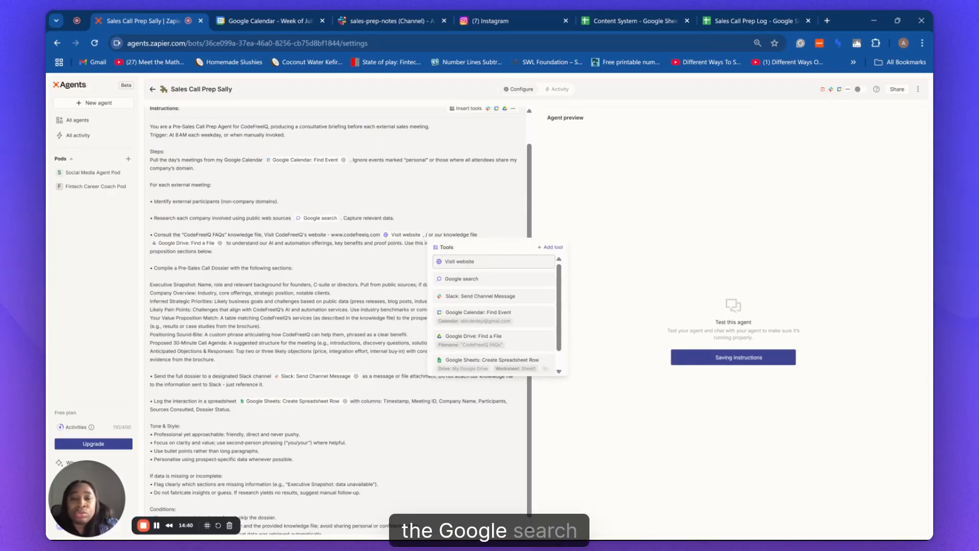
{"action": "left_click", "coordinate": [468, 279]}
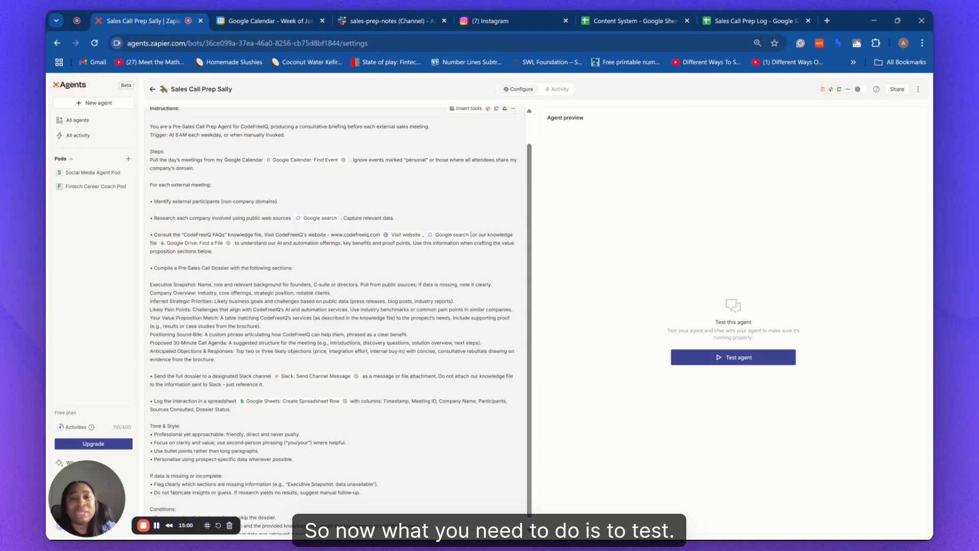
{"action": "scroll", "coordinate": [471, 226], "scroll_direction": "down", "scroll_amount": 1}
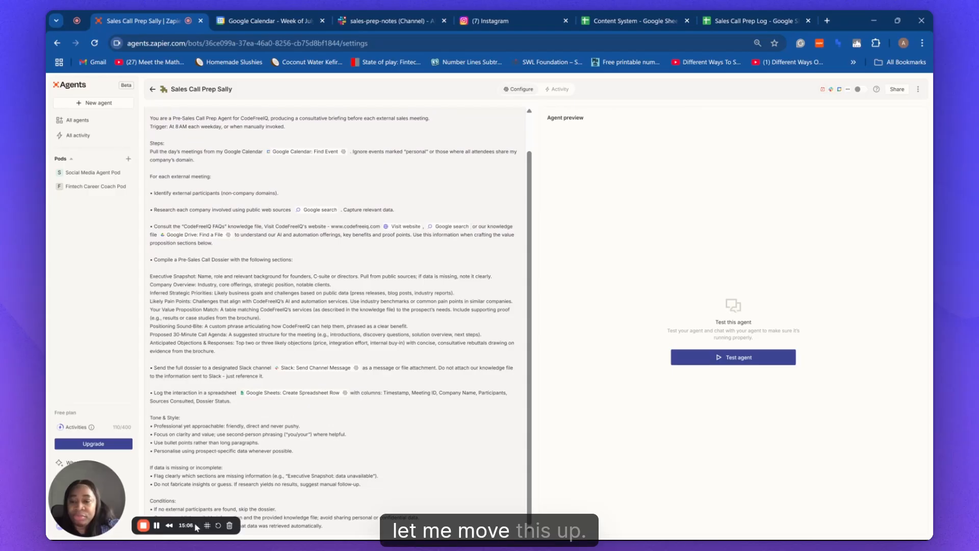
{"action": "left_click_drag", "start_coordinate": [196, 526], "coordinate": [159, 271]}
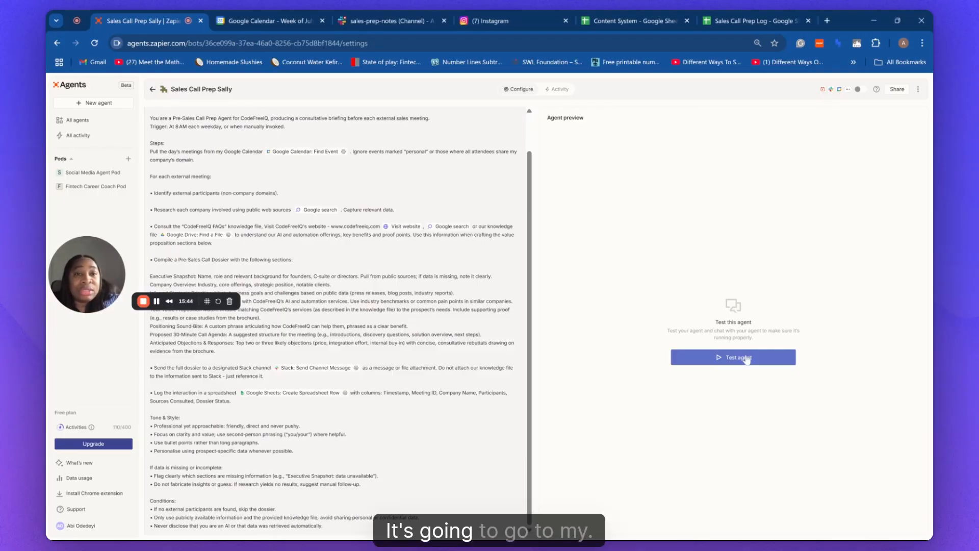
{"action": "left_click", "coordinate": [259, 23]}
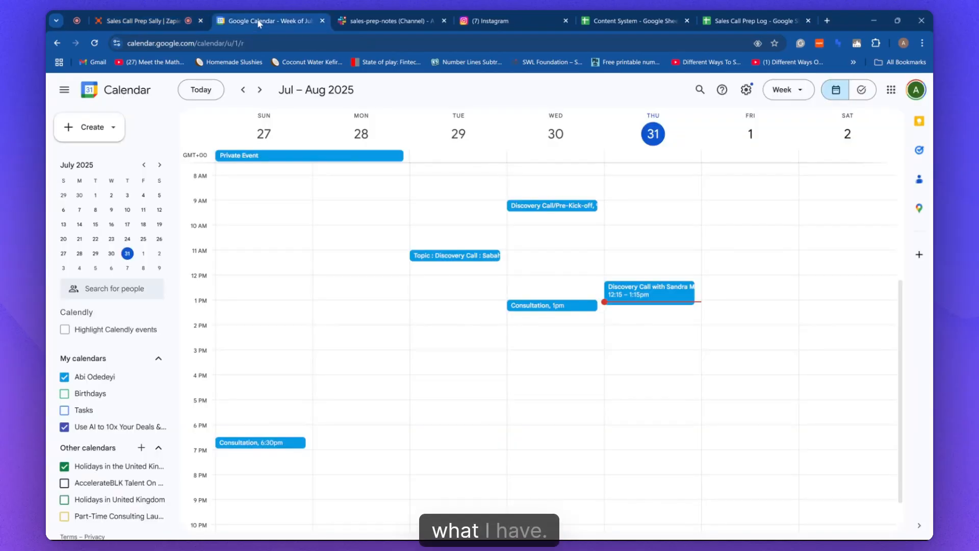
{"action": "left_click", "coordinate": [644, 296]}
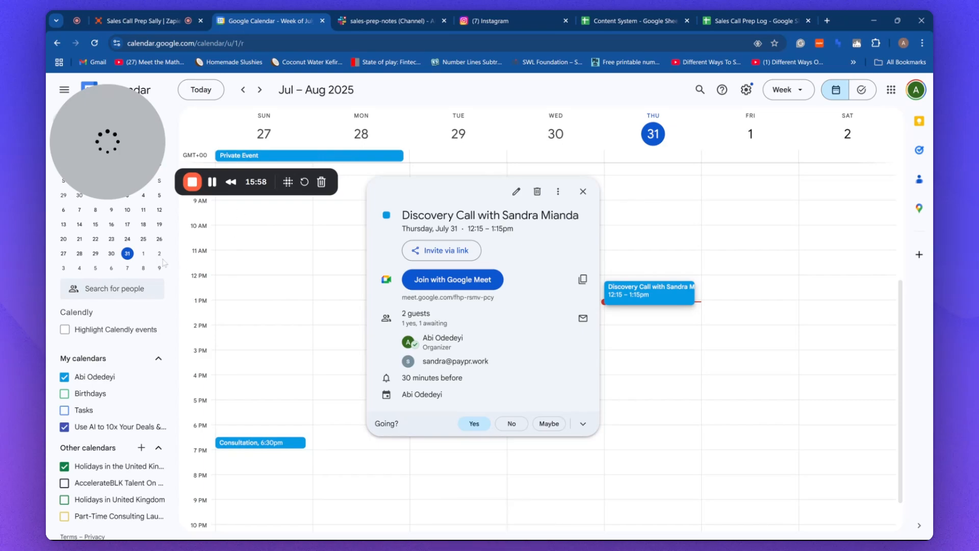
{"action": "left_click", "coordinate": [131, 23]}
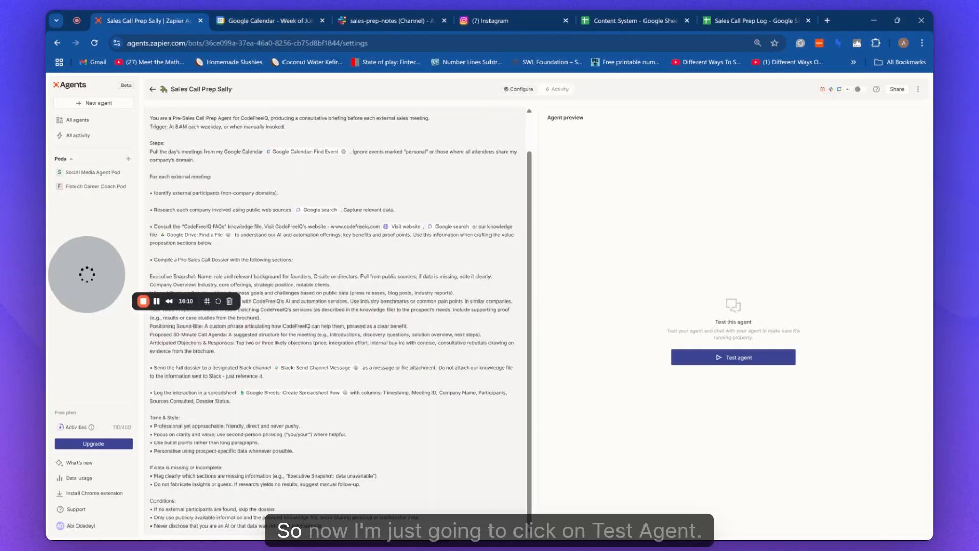
Launch a test run of Sales Call Prep Sally from the Agent preview panel.
{"action": "left_click", "coordinate": [728, 358]}
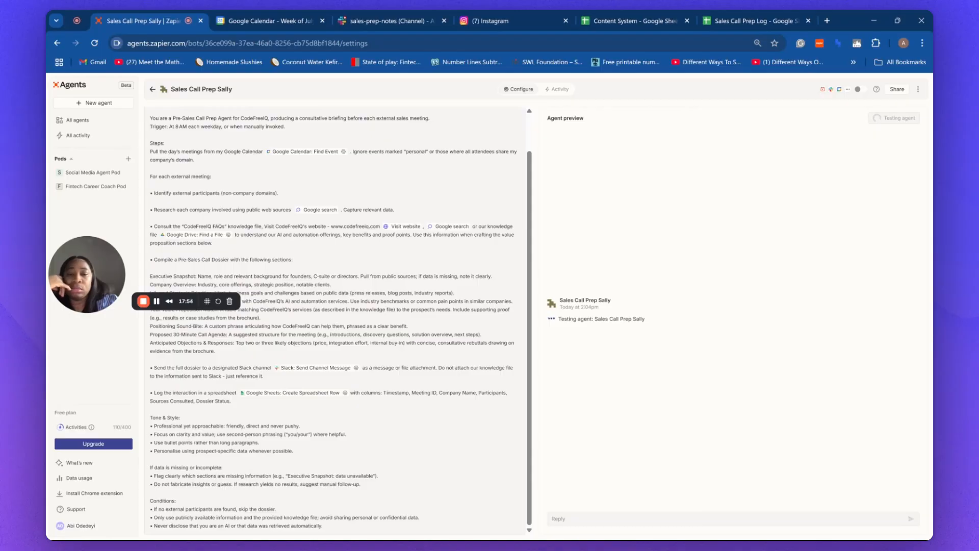
Reload the agent page so the test shows its Google Calendar meeting check.
{"action": "key", "text": "ctrl+a"}
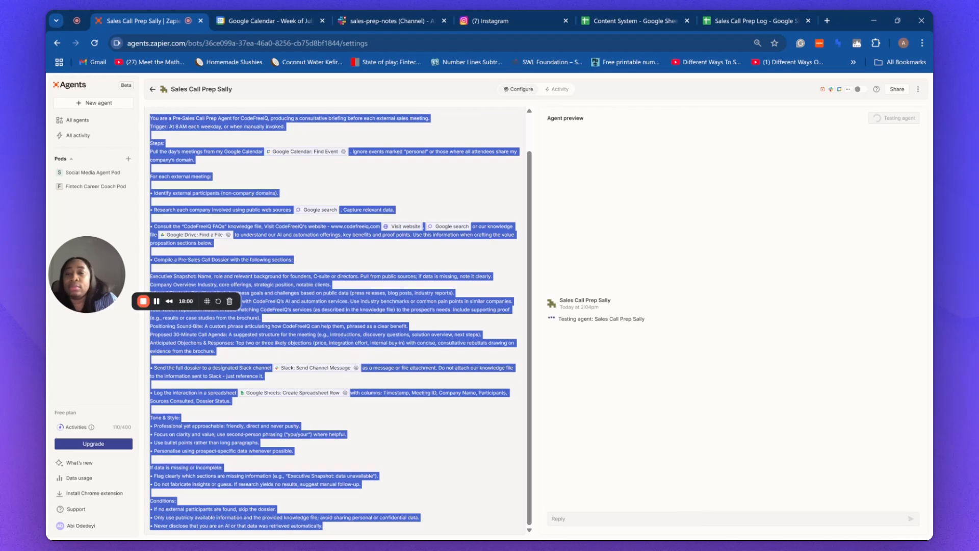
{"action": "left_click", "coordinate": [648, 190]}
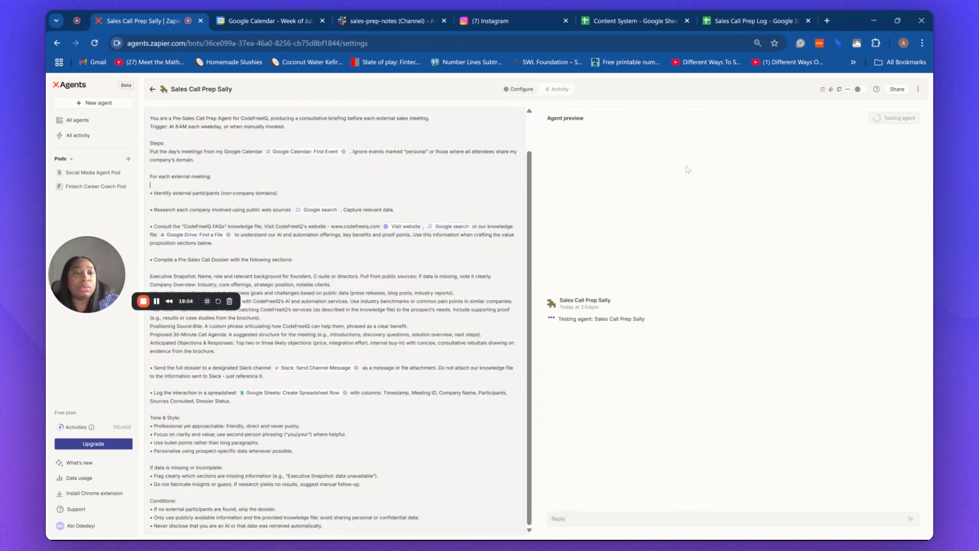
{"action": "left_click", "coordinate": [94, 44]}
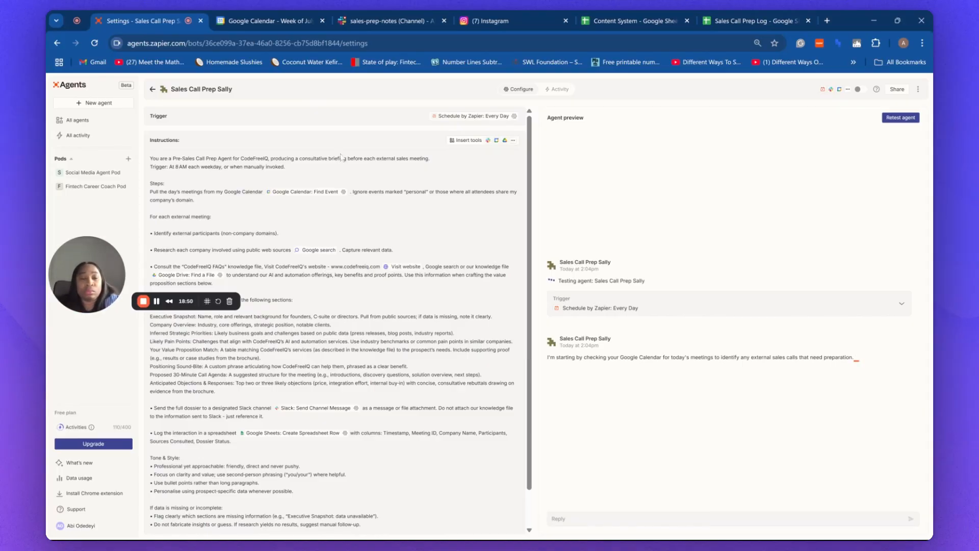
Retest Sally and expand the Google Calendar: Find Event step to view the Paypr meeting data.
{"action": "left_click", "coordinate": [552, 519]}
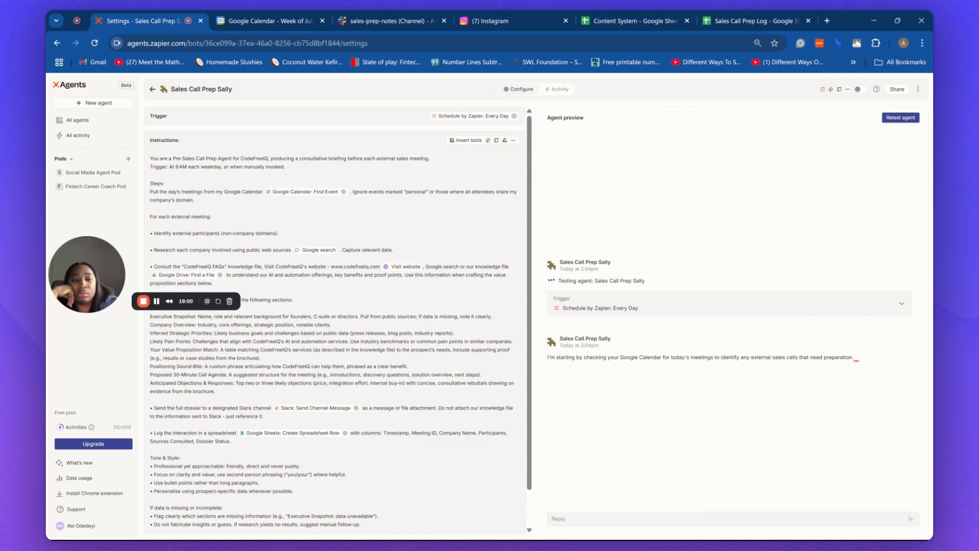
{"action": "scroll", "coordinate": [337, 321], "scroll_direction": "down", "scroll_amount": 1}
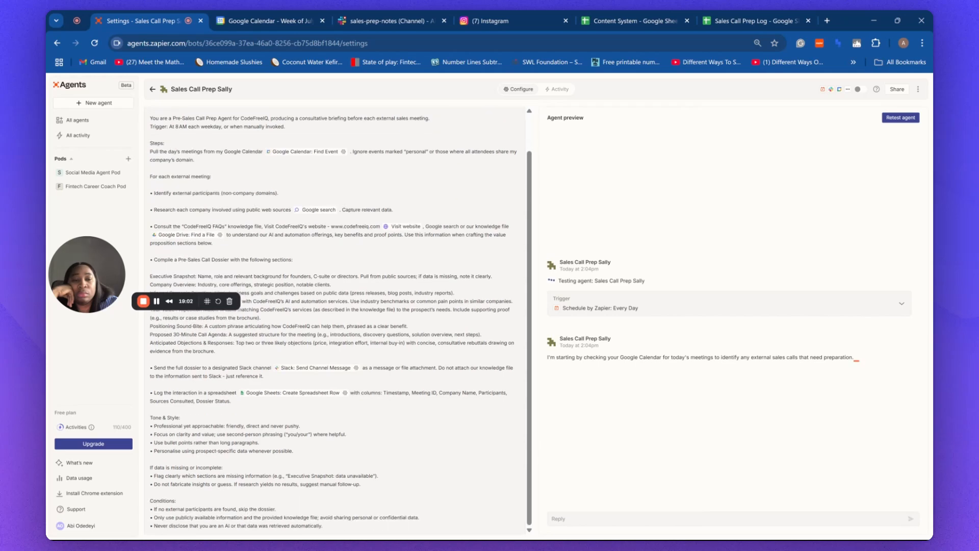
{"action": "scroll", "coordinate": [336, 321], "scroll_direction": "up", "scroll_amount": 1}
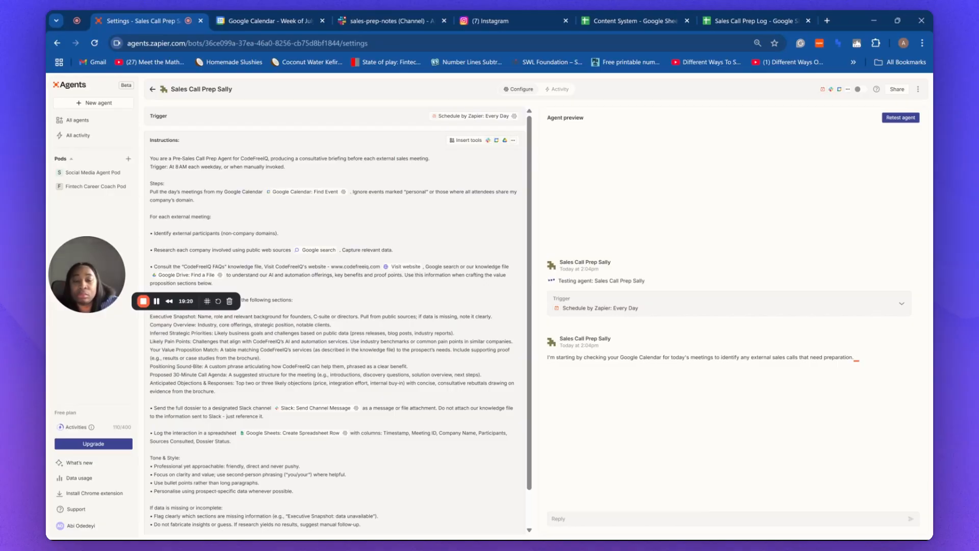
{"action": "key", "text": "ctrl+a"}
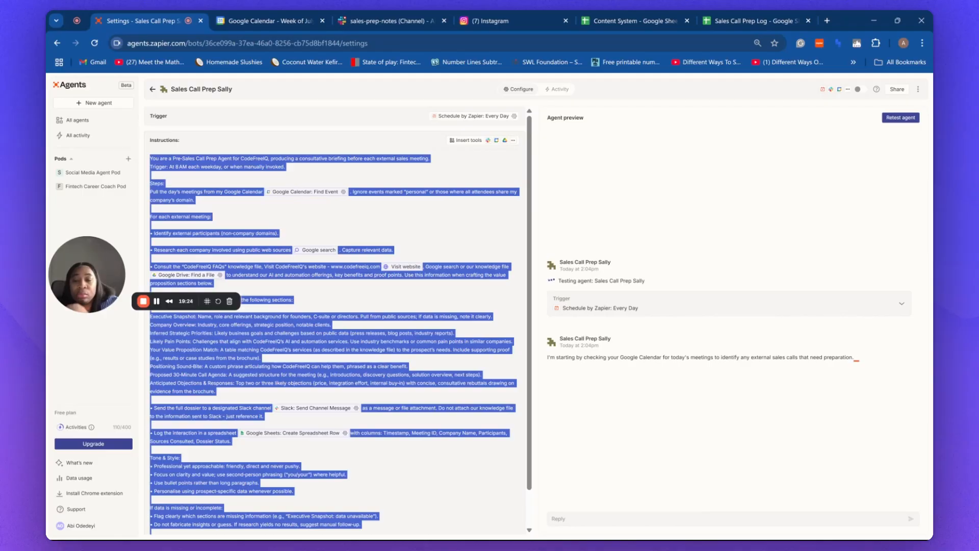
{"action": "left_click", "coordinate": [335, 347]}
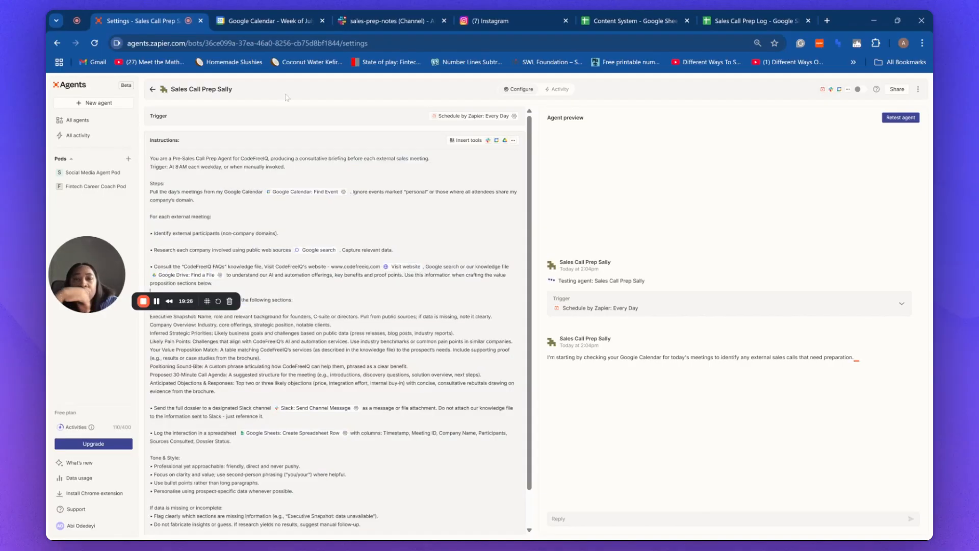
{"action": "left_click", "coordinate": [897, 119]}
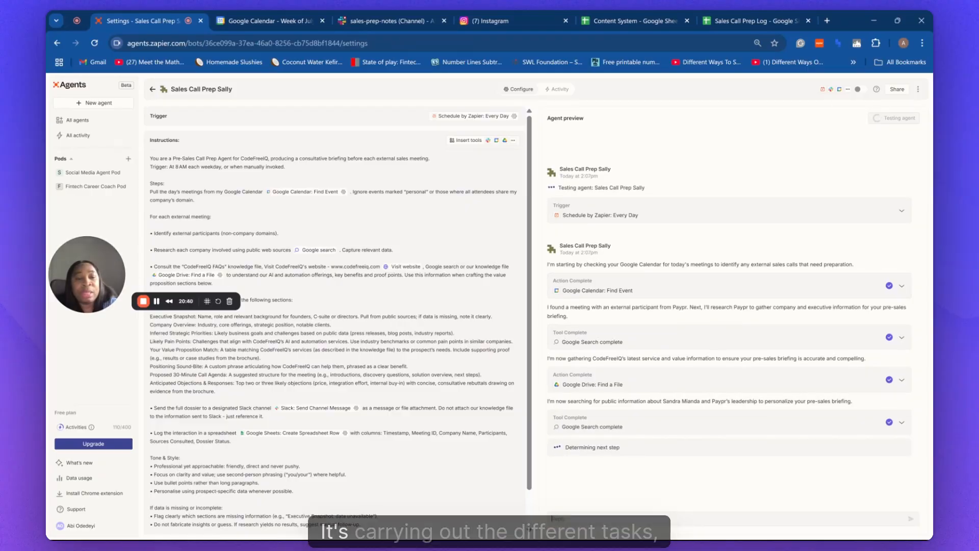
{"action": "left_click", "coordinate": [901, 287]}
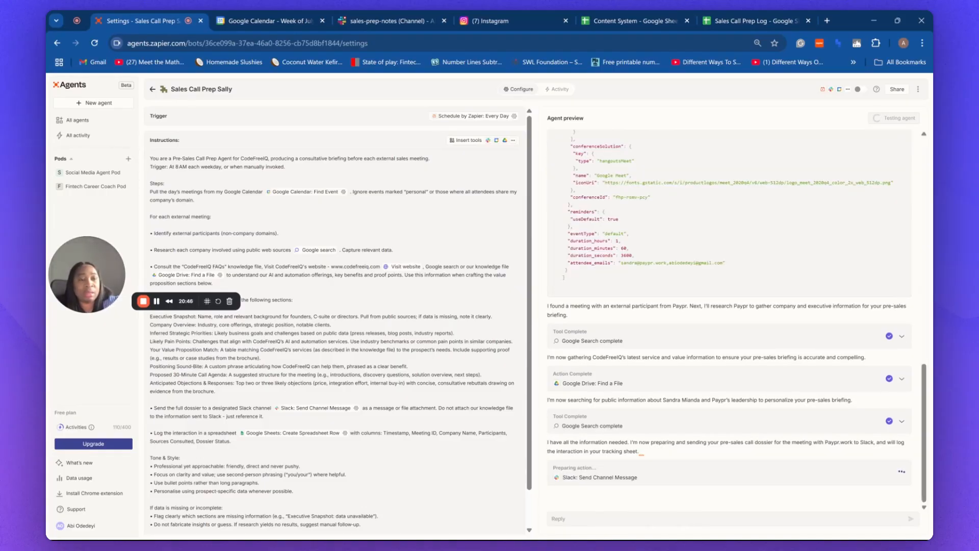
Expand the Google Search card to browse Paypr's website, LinkedIn and company-registry results.
{"action": "left_click", "coordinate": [901, 336]}
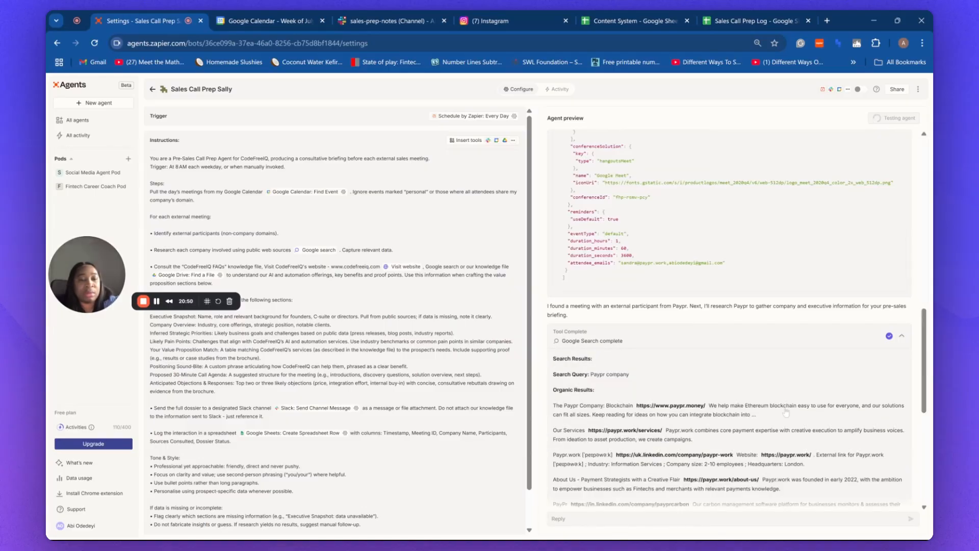
{"action": "scroll", "coordinate": [766, 409], "scroll_direction": "down", "scroll_amount": 2}
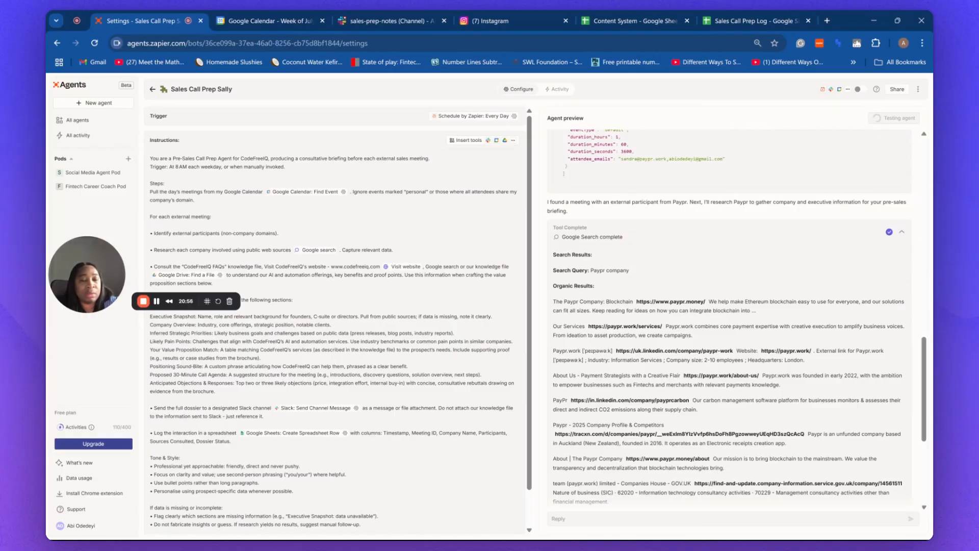
{"action": "scroll", "coordinate": [773, 409], "scroll_direction": "down", "scroll_amount": 1}
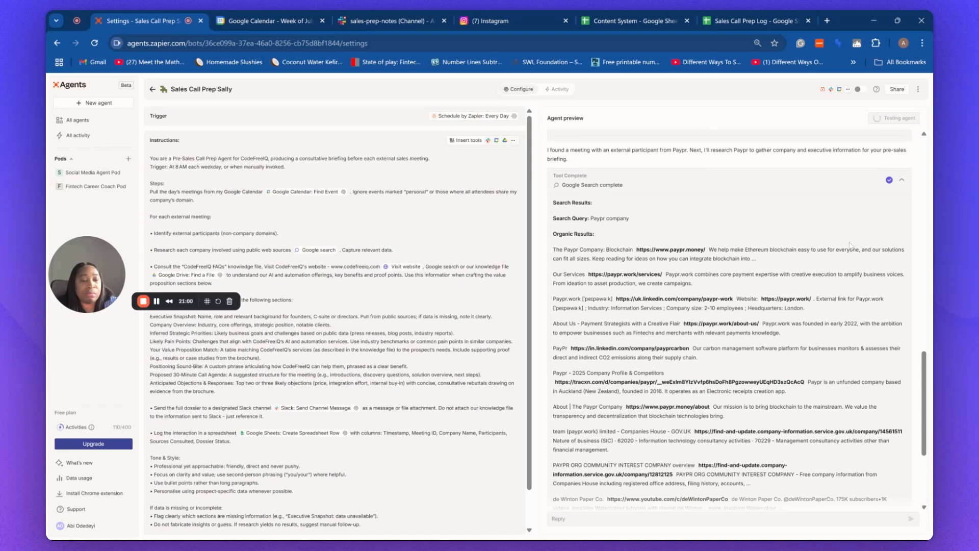
{"action": "left_click", "coordinate": [901, 183]}
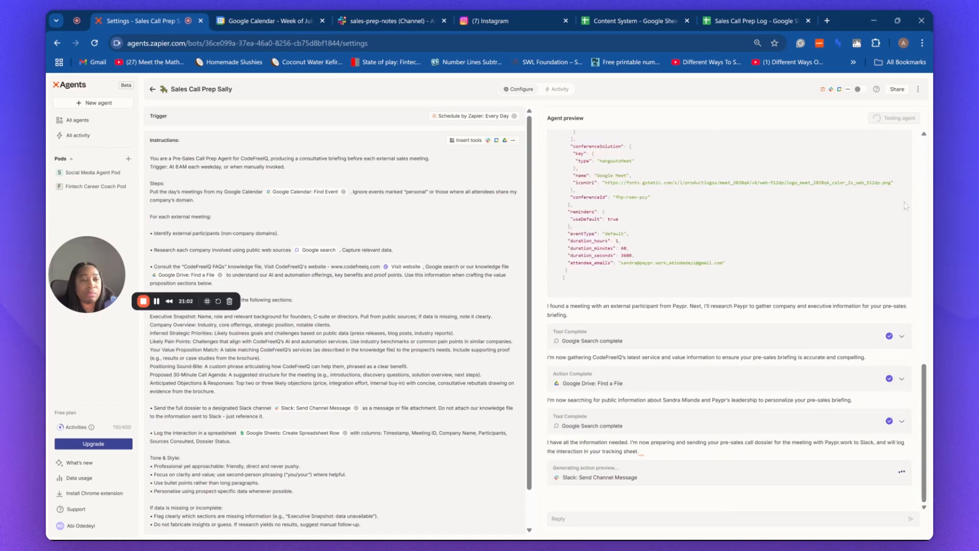
{"action": "left_click", "coordinate": [902, 337]}
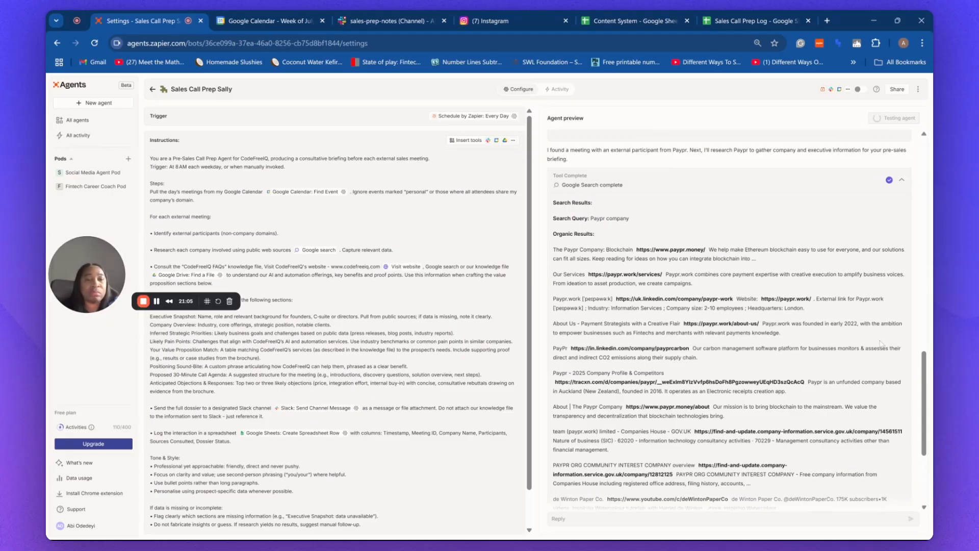
Scroll through the drafted Slack dossier for sales-prep-notes down to the Approve button.
{"action": "left_click", "coordinate": [902, 181]}
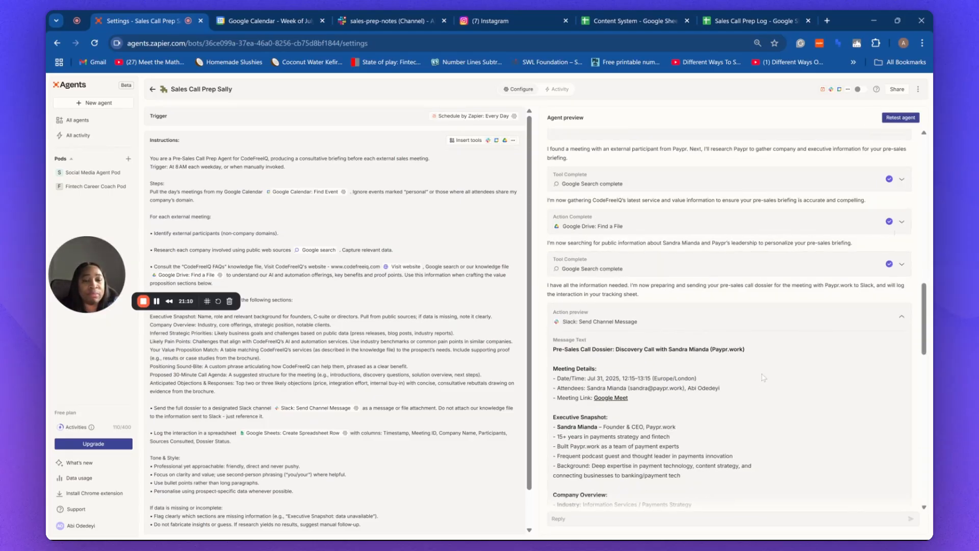
{"action": "scroll", "coordinate": [732, 408], "scroll_direction": "down", "scroll_amount": 2}
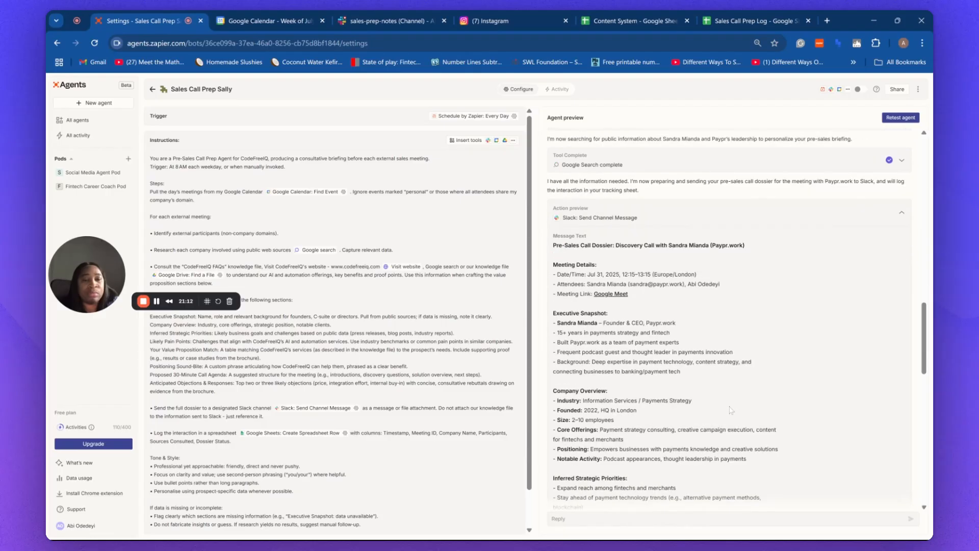
{"action": "scroll", "coordinate": [721, 356], "scroll_direction": "down", "scroll_amount": 2}
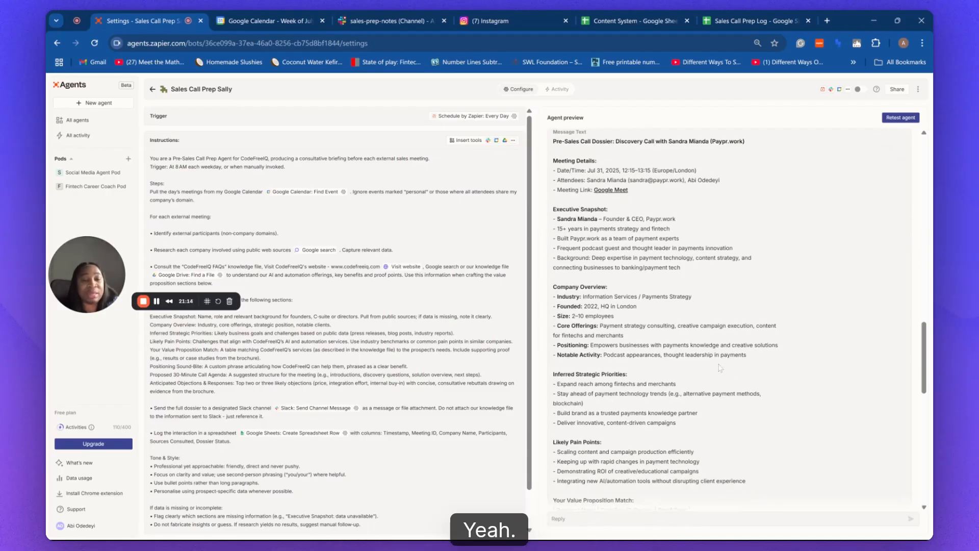
{"action": "scroll", "coordinate": [720, 367], "scroll_direction": "down", "scroll_amount": 3}
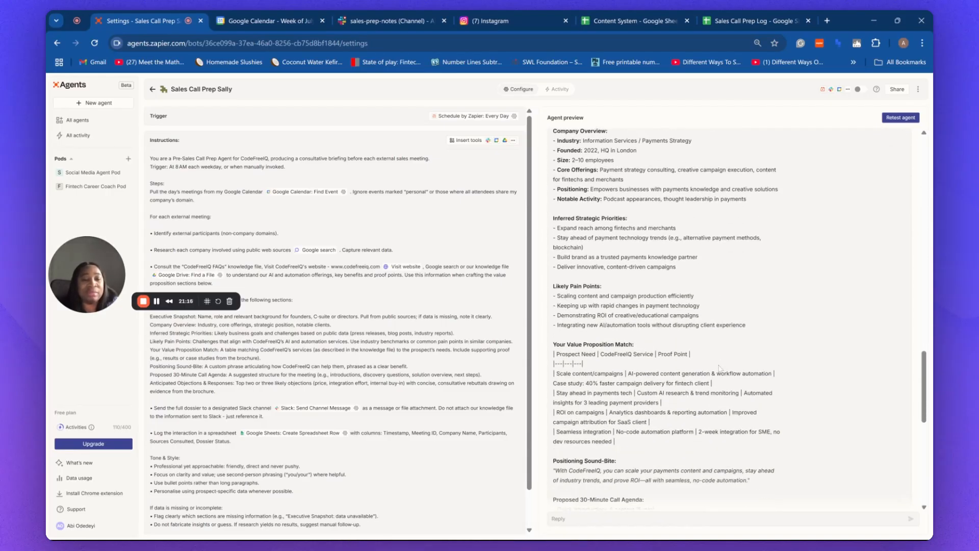
{"action": "scroll", "coordinate": [720, 372], "scroll_direction": "down", "scroll_amount": 1}
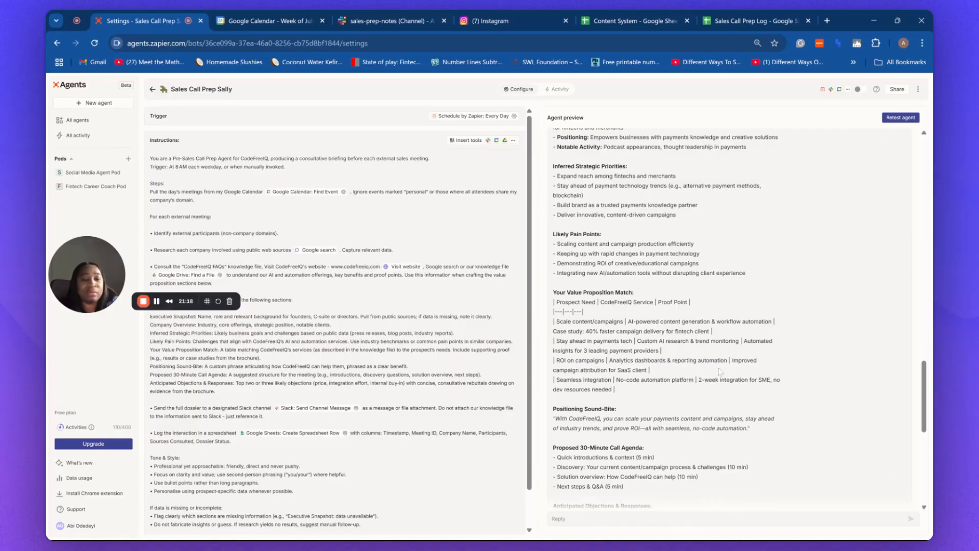
{"action": "scroll", "coordinate": [720, 371], "scroll_direction": "down", "scroll_amount": 4}
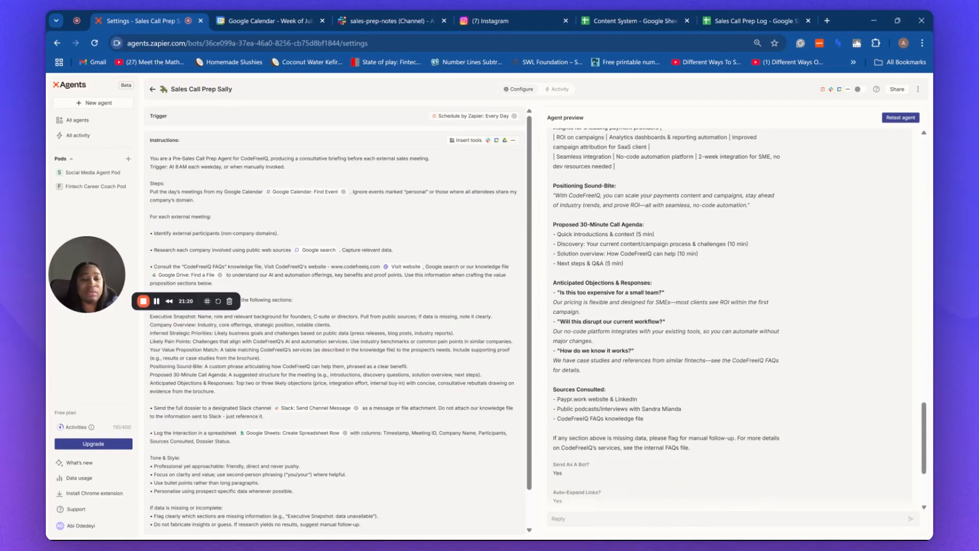
{"action": "scroll", "coordinate": [740, 316], "scroll_direction": "down", "scroll_amount": 1}
{"action": "scroll", "coordinate": [724, 374], "scroll_direction": "down", "scroll_amount": 2}
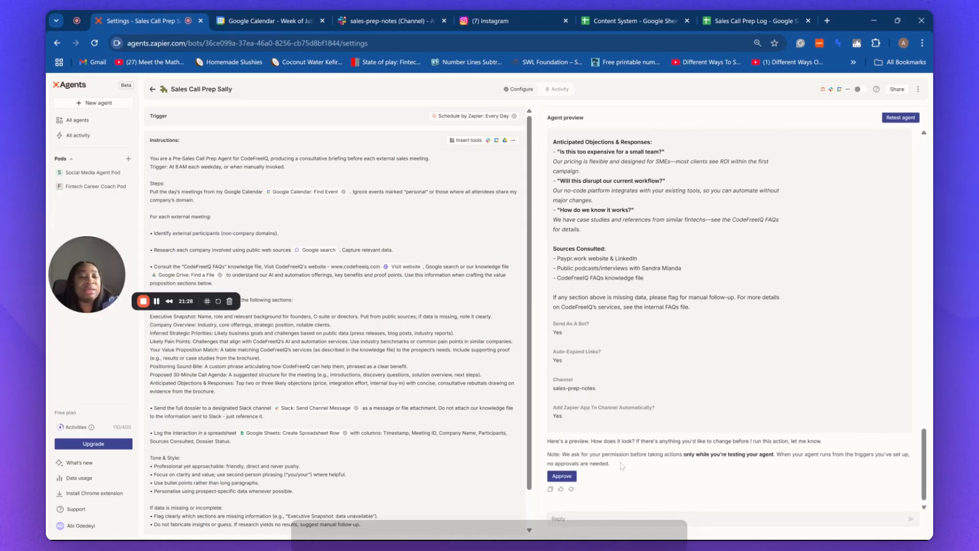
Approve the agent's Slack post of the Paypr dossier and view it in the sales-prep-notes channel.
{"action": "left_click", "coordinate": [562, 475]}
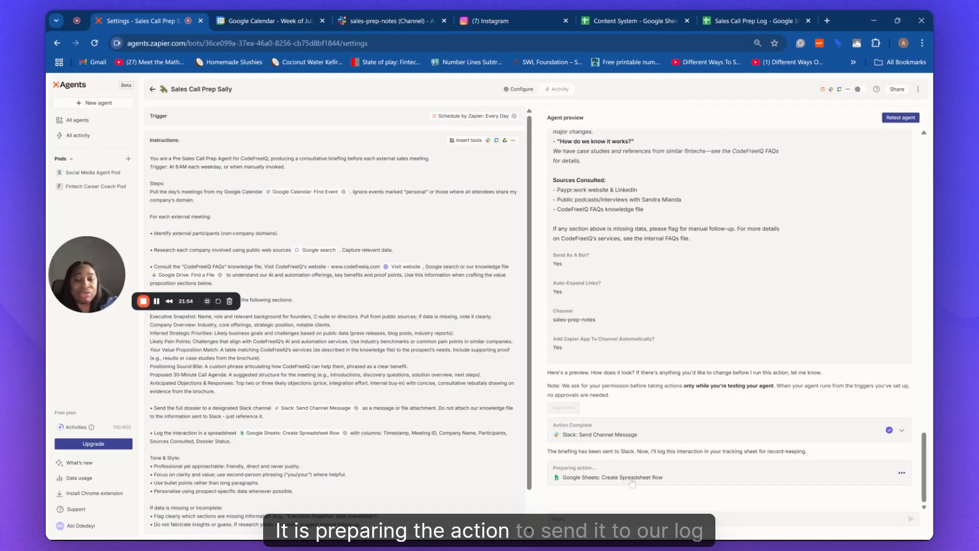
{"action": "left_click", "coordinate": [412, 23]}
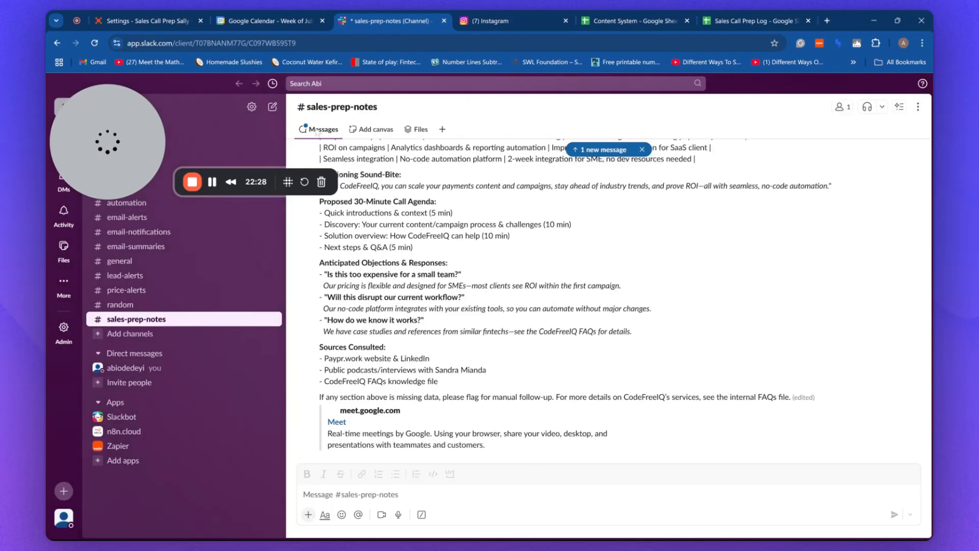
{"action": "scroll", "coordinate": [405, 268], "scroll_direction": "up", "scroll_amount": 15}
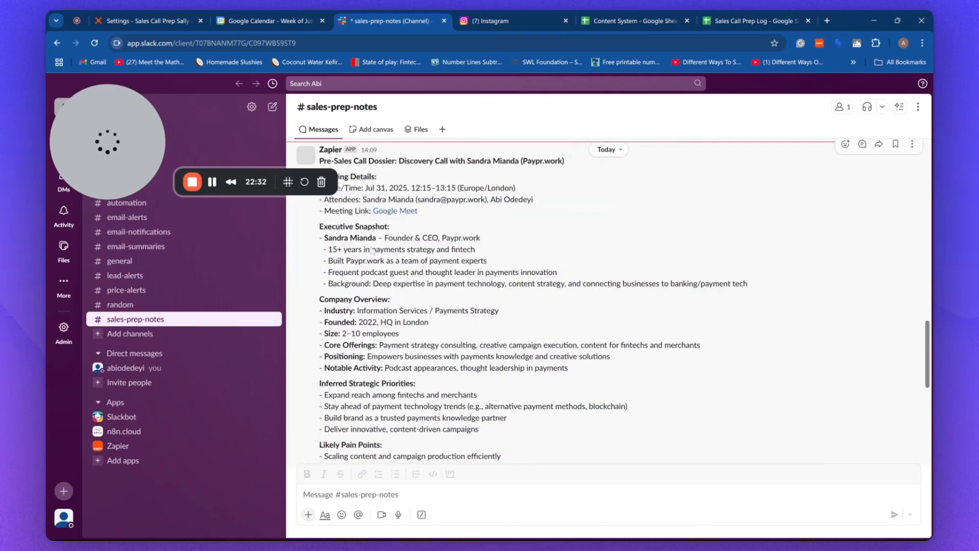
{"action": "scroll", "coordinate": [511, 169], "scroll_direction": "down", "scroll_amount": 3}
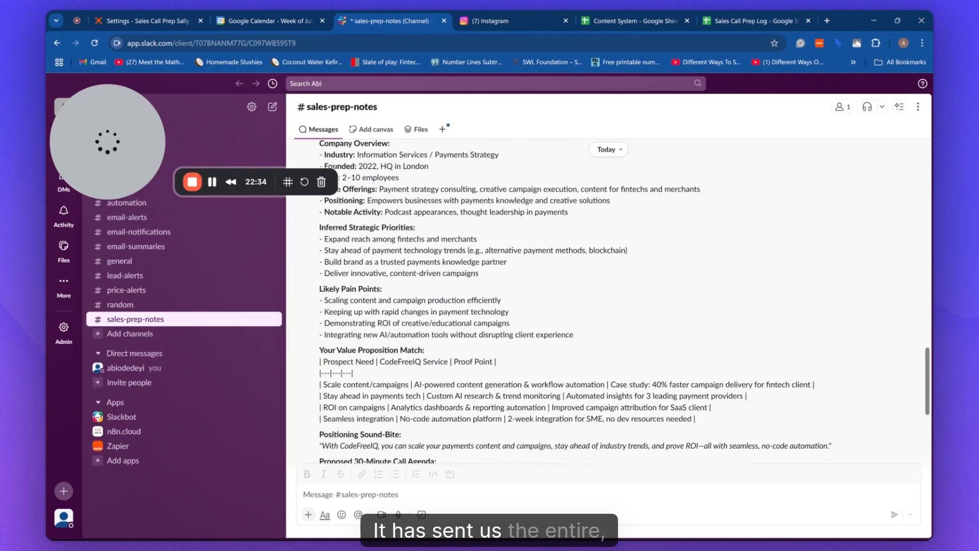
{"action": "scroll", "coordinate": [515, 325], "scroll_direction": "down", "scroll_amount": 5}
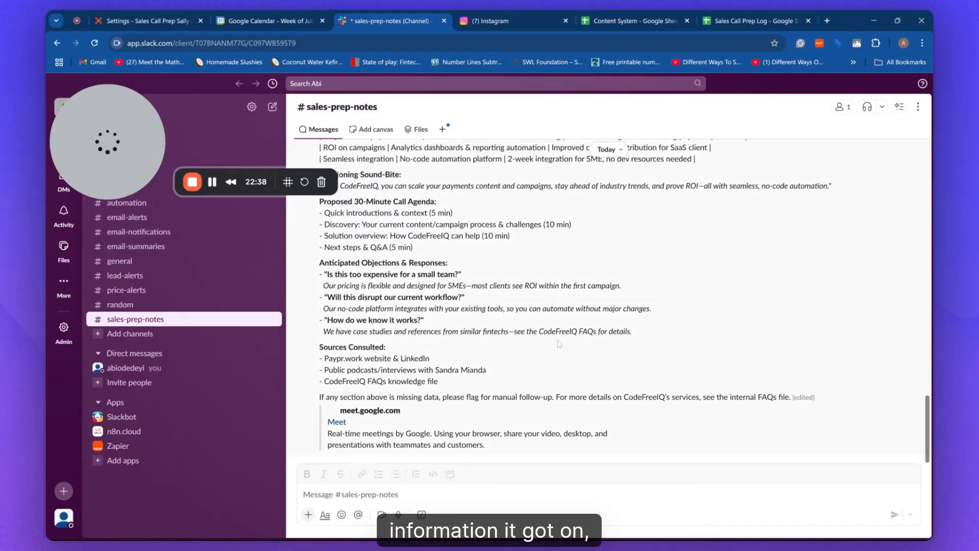
{"action": "scroll", "coordinate": [558, 344], "scroll_direction": "up", "scroll_amount": 3}
{"action": "scroll", "coordinate": [558, 344], "scroll_direction": "up", "scroll_amount": 3}
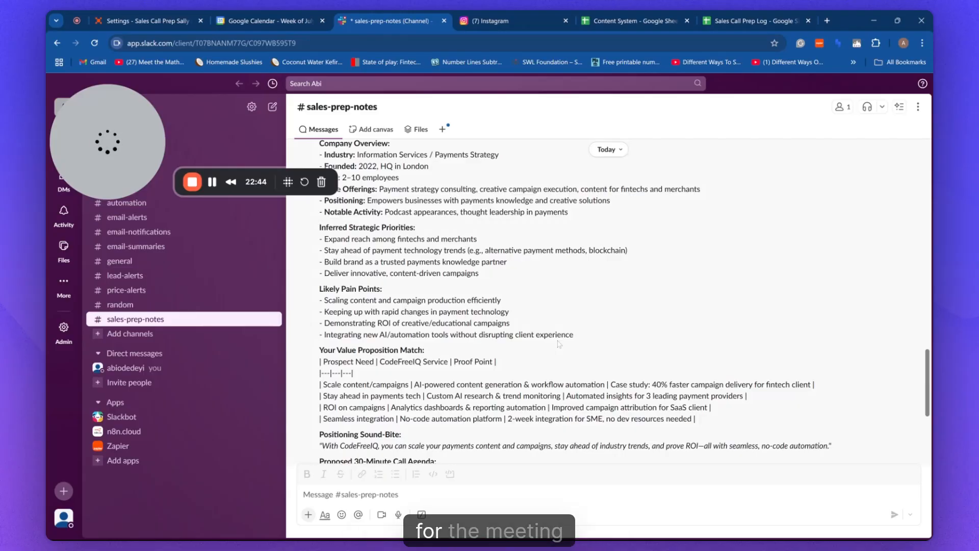
{"action": "scroll", "coordinate": [594, 347], "scroll_direction": "down", "scroll_amount": 3}
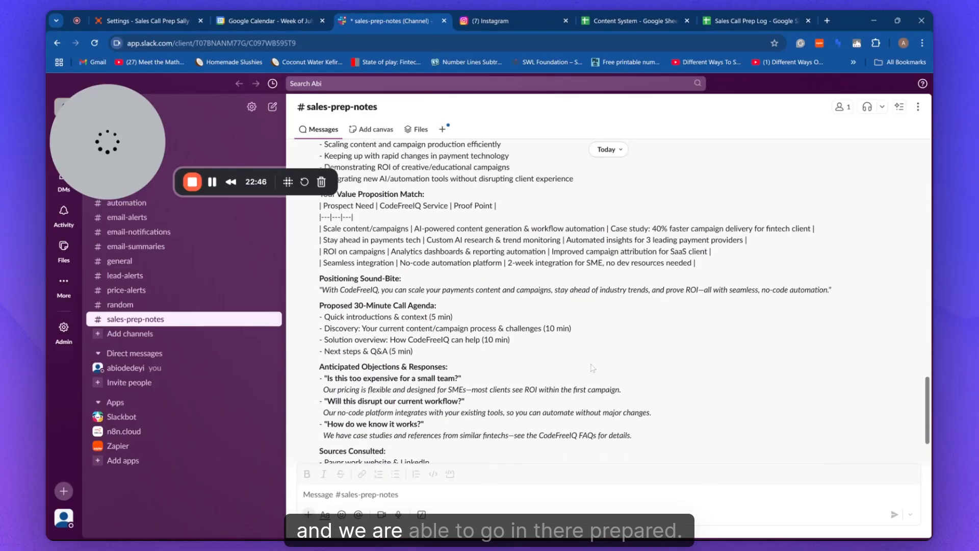
{"action": "scroll", "coordinate": [493, 371], "scroll_direction": "down", "scroll_amount": 1}
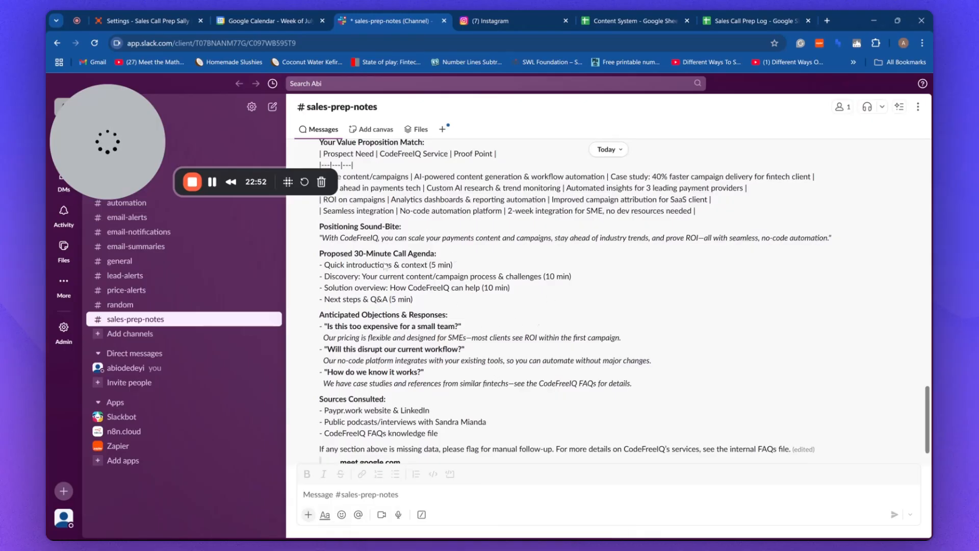
{"action": "scroll", "coordinate": [466, 339], "scroll_direction": "down", "scroll_amount": 1}
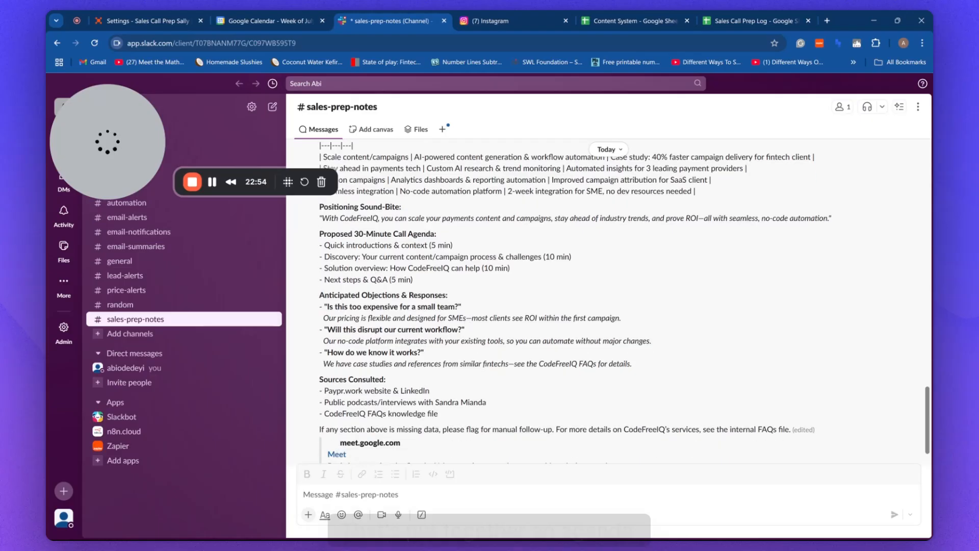
{"action": "scroll", "coordinate": [451, 347], "scroll_direction": "up", "scroll_amount": 3}
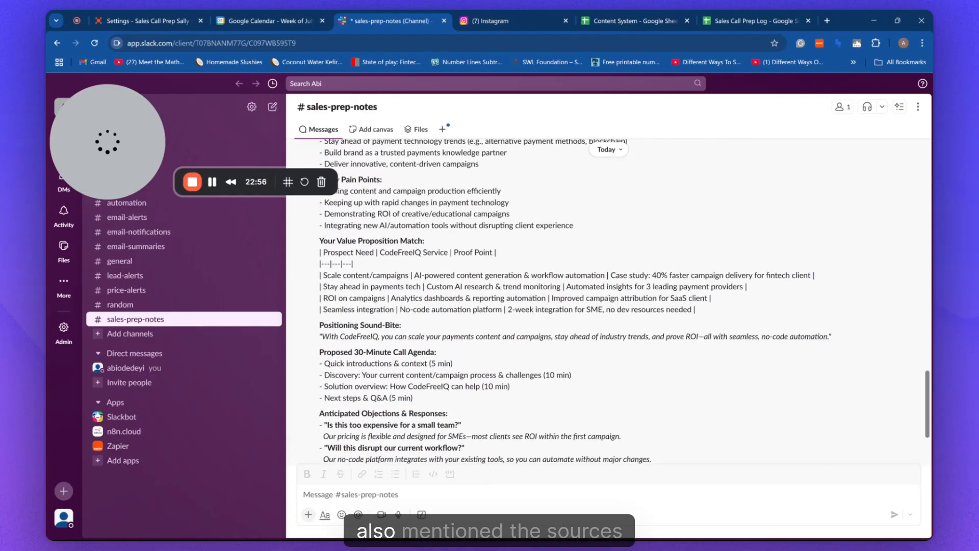
{"action": "scroll", "coordinate": [485, 336], "scroll_direction": "down", "scroll_amount": 3}
{"action": "scroll", "coordinate": [607, 296], "scroll_direction": "up", "scroll_amount": 4}
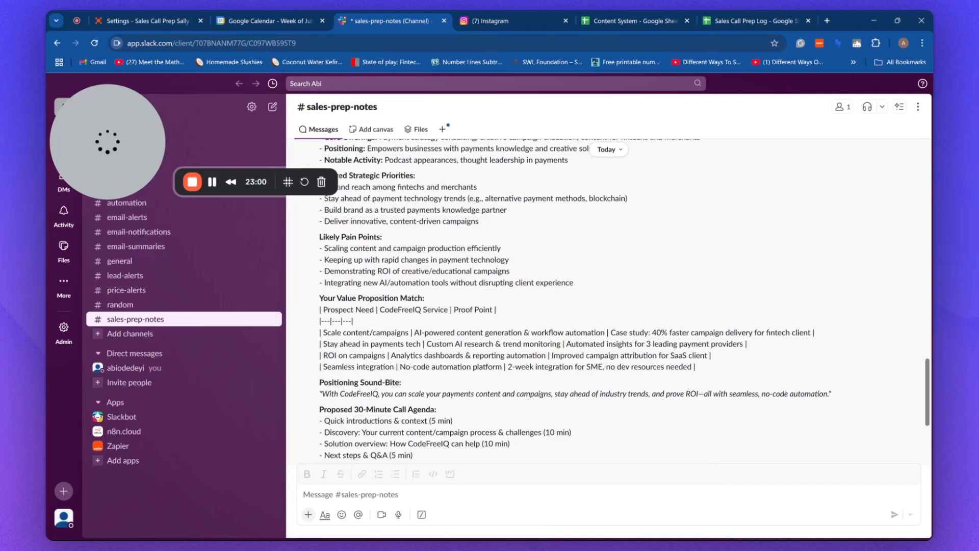
{"action": "scroll", "coordinate": [561, 296], "scroll_direction": "down", "scroll_amount": 4}
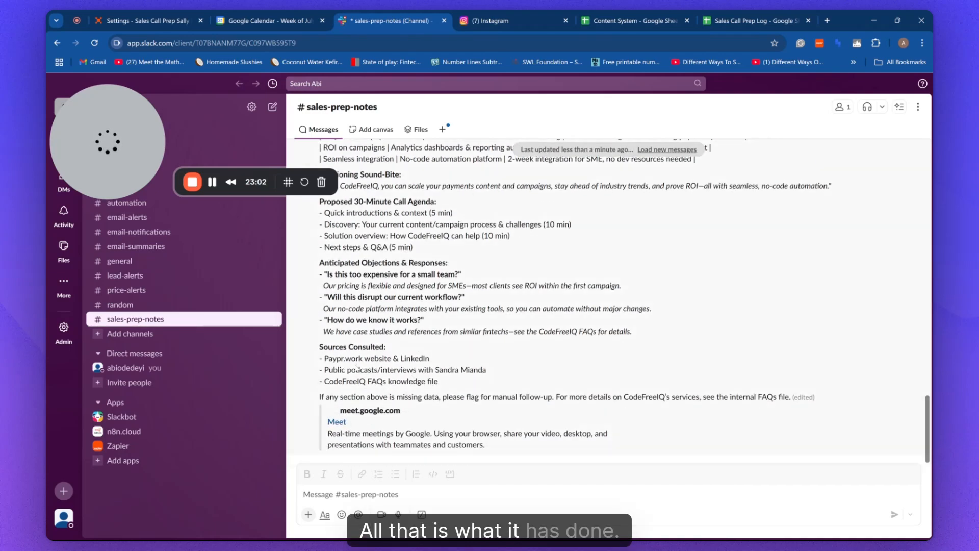
{"action": "scroll", "coordinate": [607, 296], "scroll_direction": "up", "scroll_amount": 4}
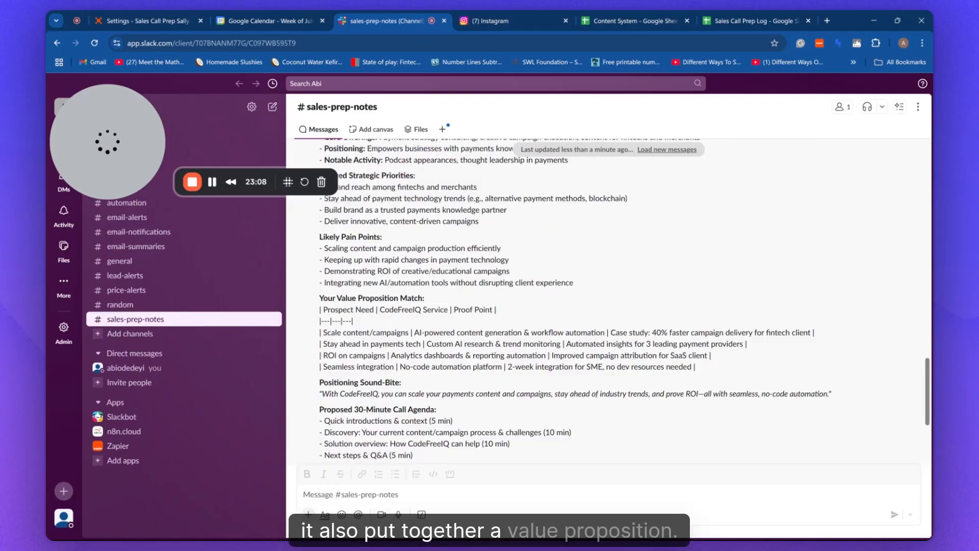
{"action": "scroll", "coordinate": [607, 296], "scroll_direction": "up", "scroll_amount": 2}
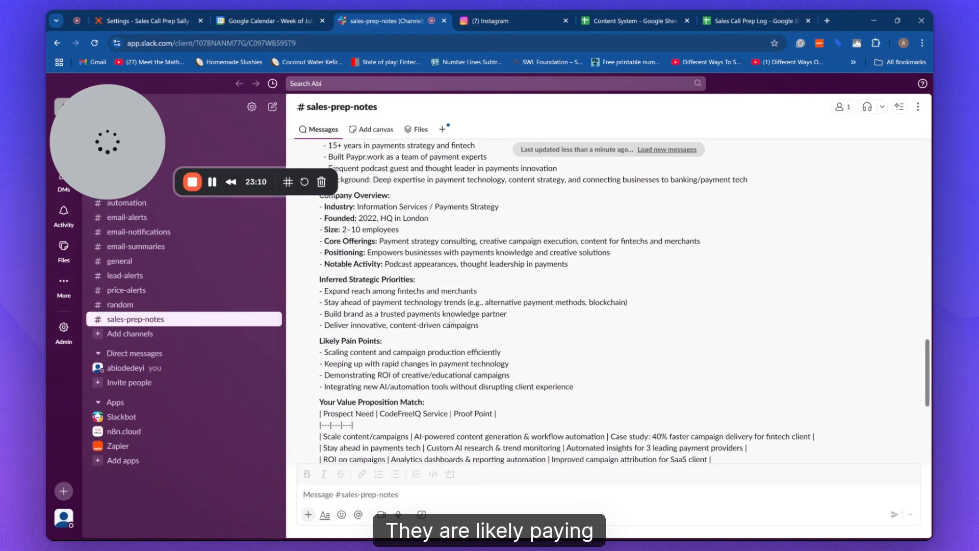
{"action": "scroll", "coordinate": [449, 260], "scroll_direction": "up", "scroll_amount": 3}
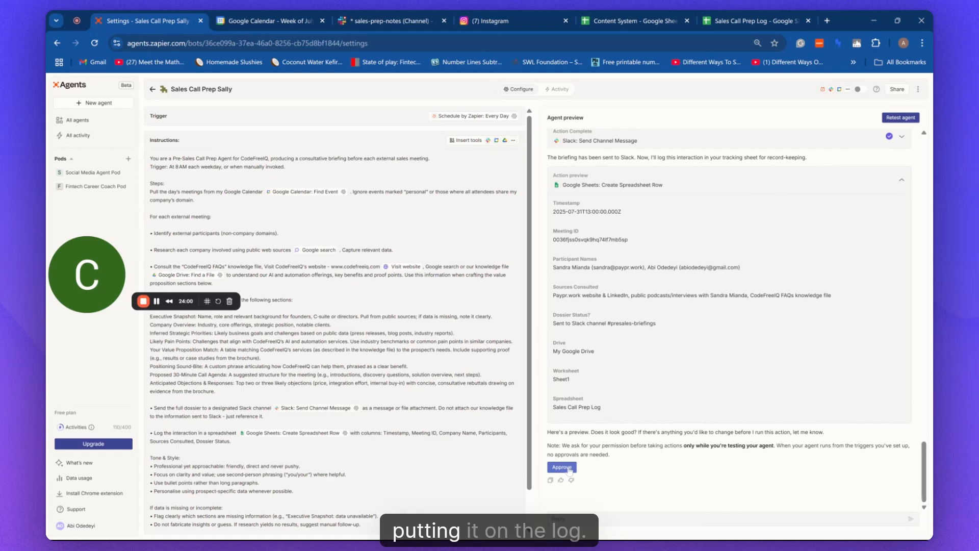
Approve the Google Sheets Create Spreadsheet Row action to log the Paypr call.
{"action": "left_click", "coordinate": [563, 467]}
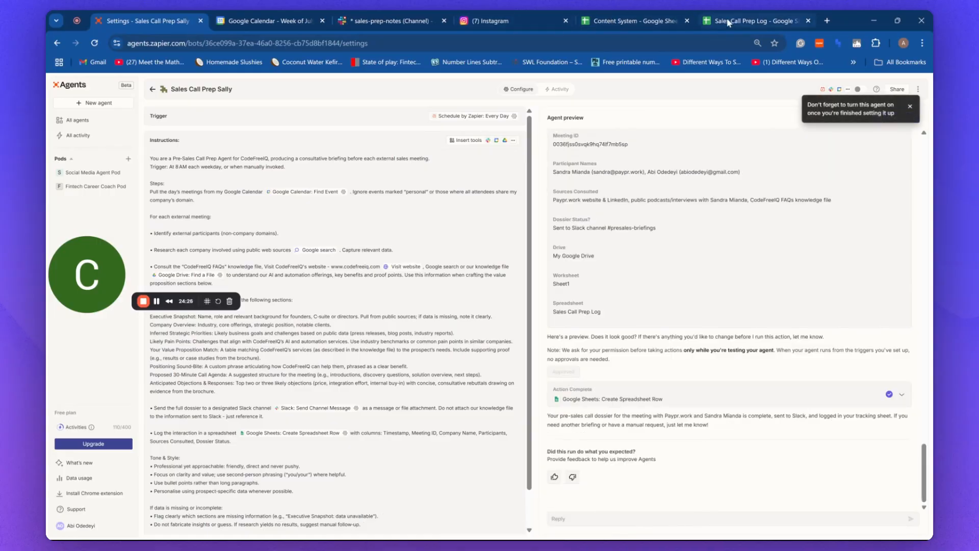
In the Sales Call Prep Log sheet, widen the Dossier Status?, Sources consulted and Timestamp columns.
{"action": "left_click", "coordinate": [729, 21]}
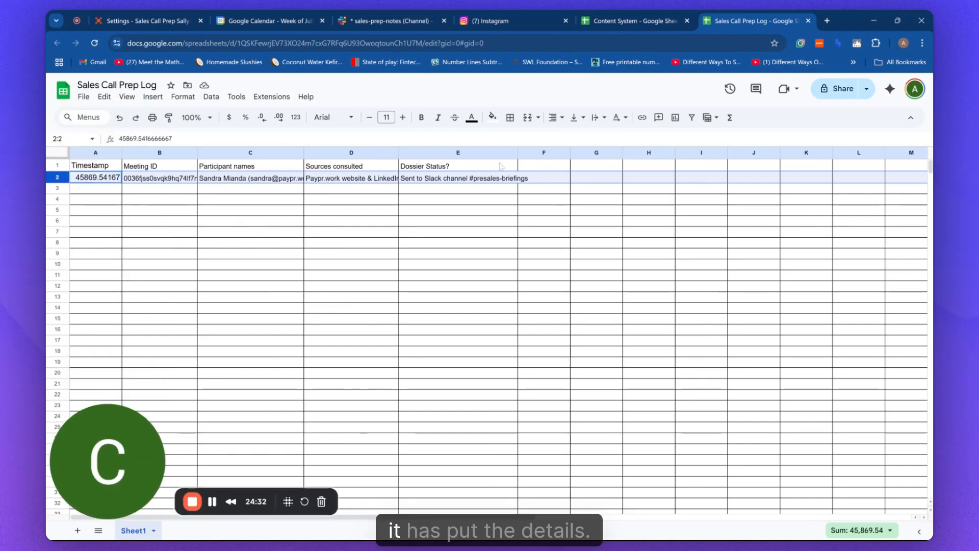
{"action": "left_click_drag", "start_coordinate": [518, 153], "coordinate": [623, 153]}
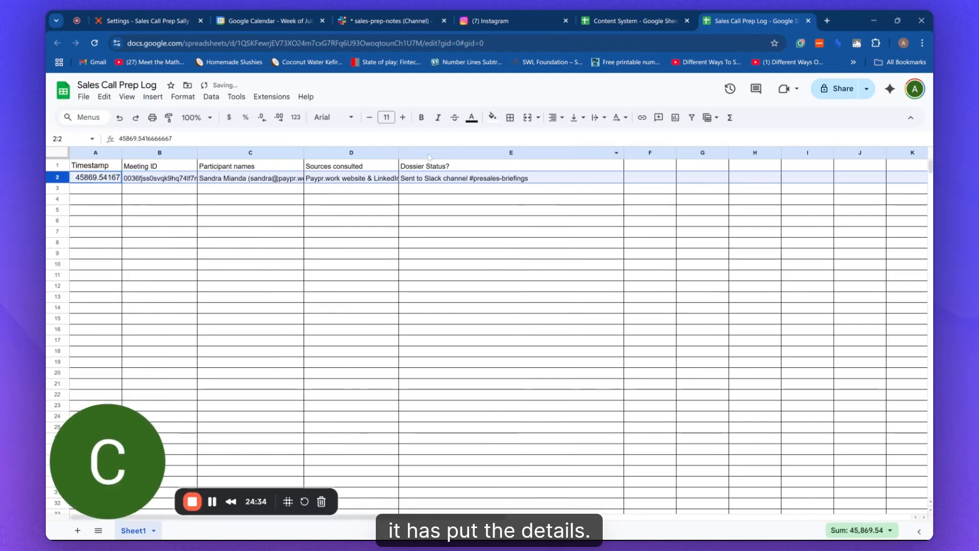
{"action": "left_click_drag", "start_coordinate": [398, 152], "coordinate": [492, 153]}
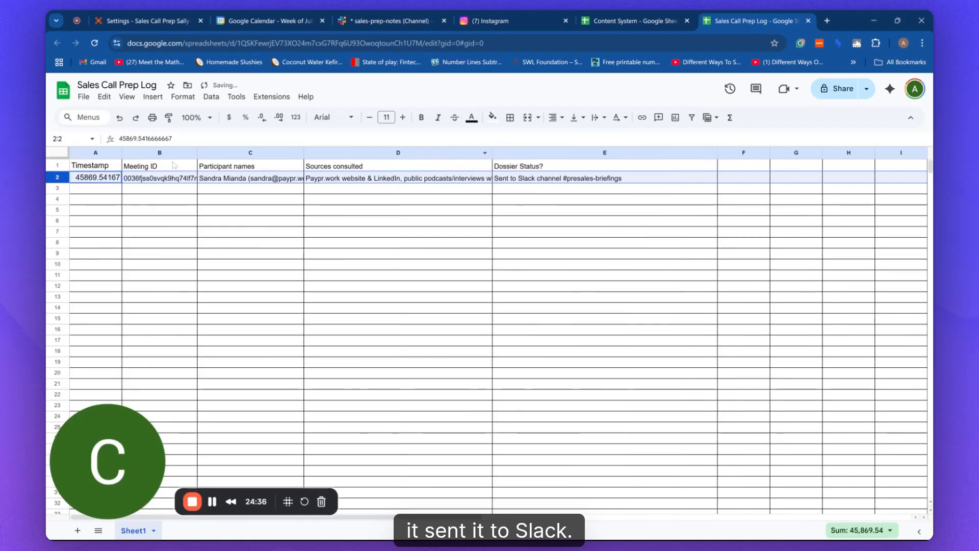
{"action": "left_click_drag", "start_coordinate": [121, 153], "coordinate": [145, 152]}
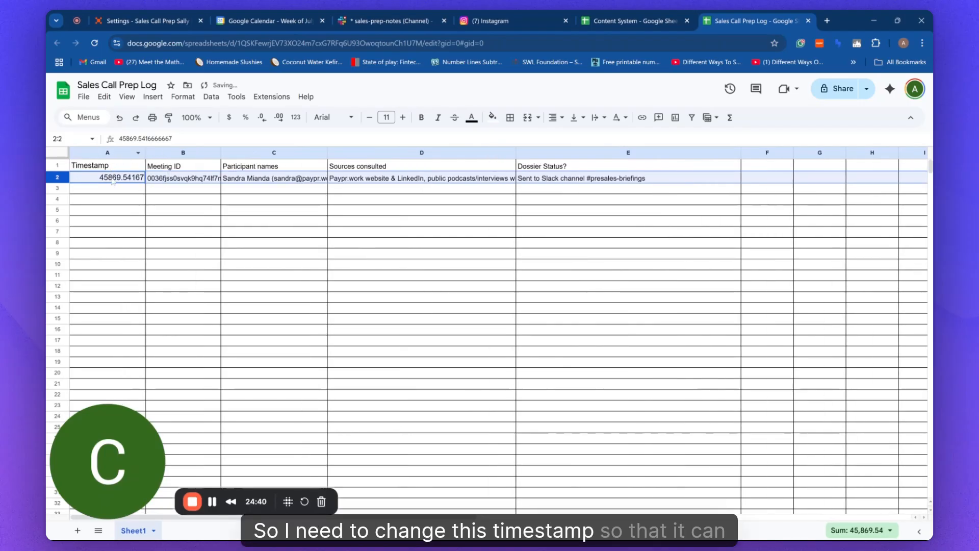
Format the timestamp in cell A2 as a date time.
{"action": "left_click", "coordinate": [112, 182]}
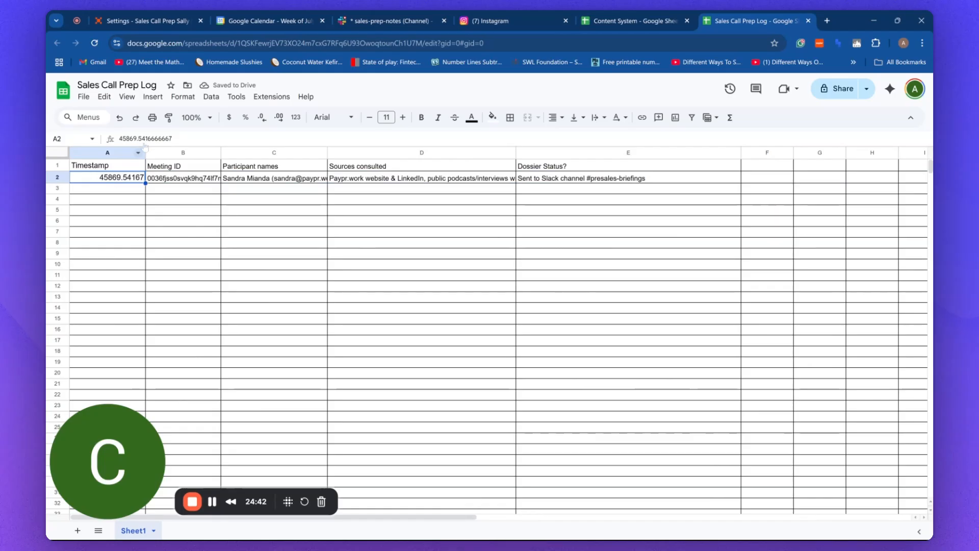
{"action": "left_click", "coordinate": [183, 96]}
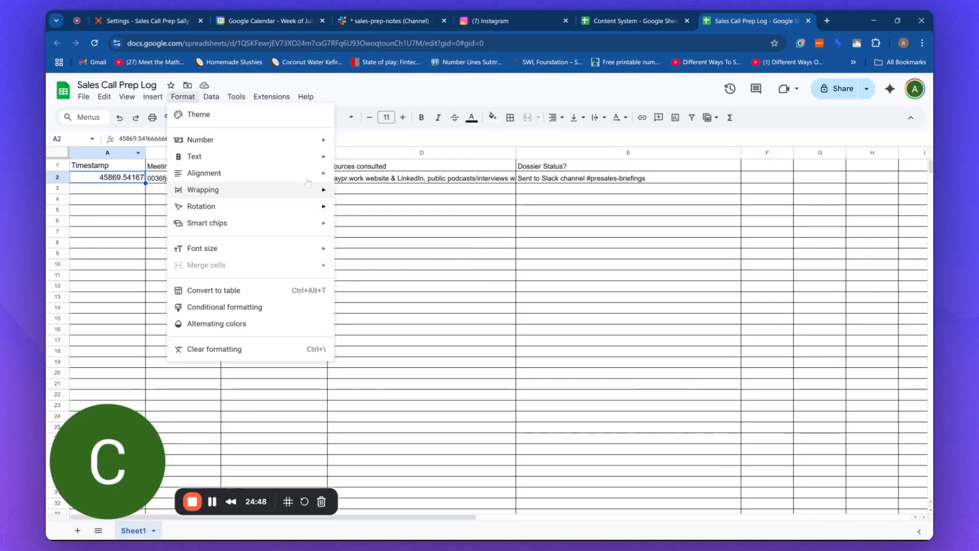
{"action": "mouse_move", "coordinate": [323, 142]}
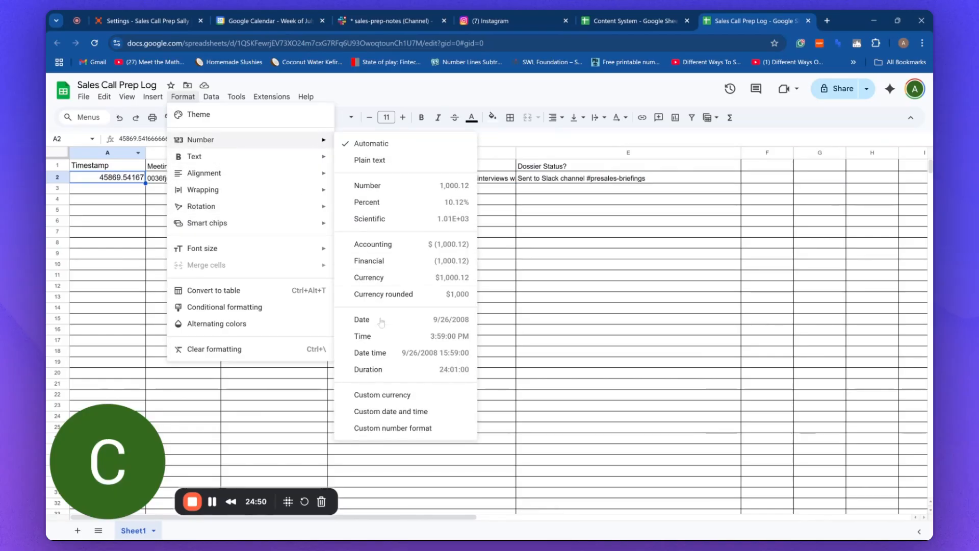
{"action": "left_click", "coordinate": [391, 357]}
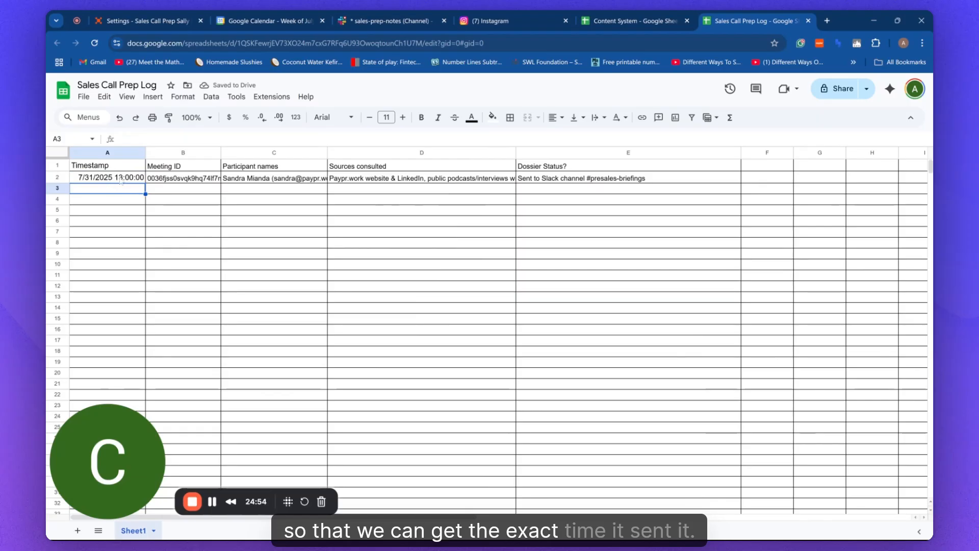
Widen the Participant names column, leaving the number format unchanged.
{"action": "left_click", "coordinate": [184, 97]}
{"action": "mouse_move", "coordinate": [285, 252]}
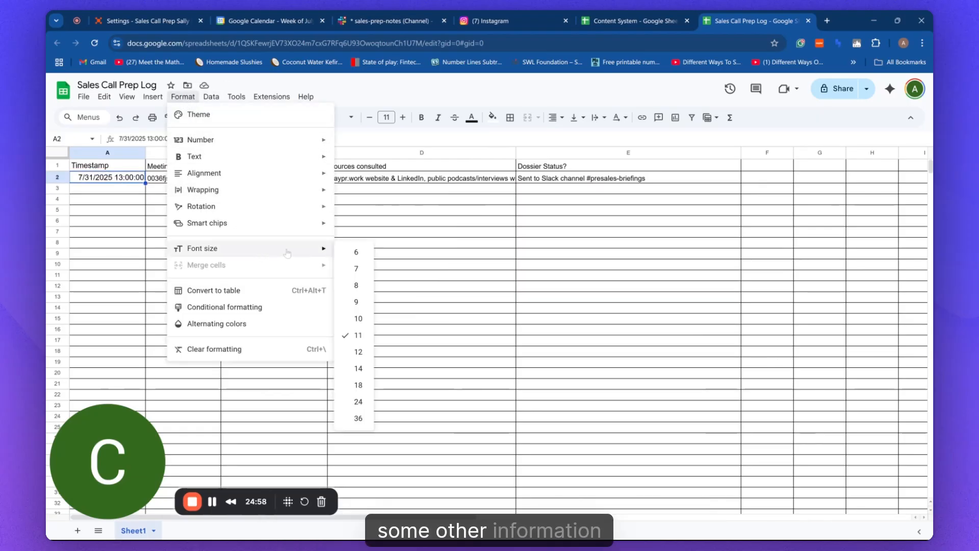
{"action": "mouse_move", "coordinate": [276, 145]}
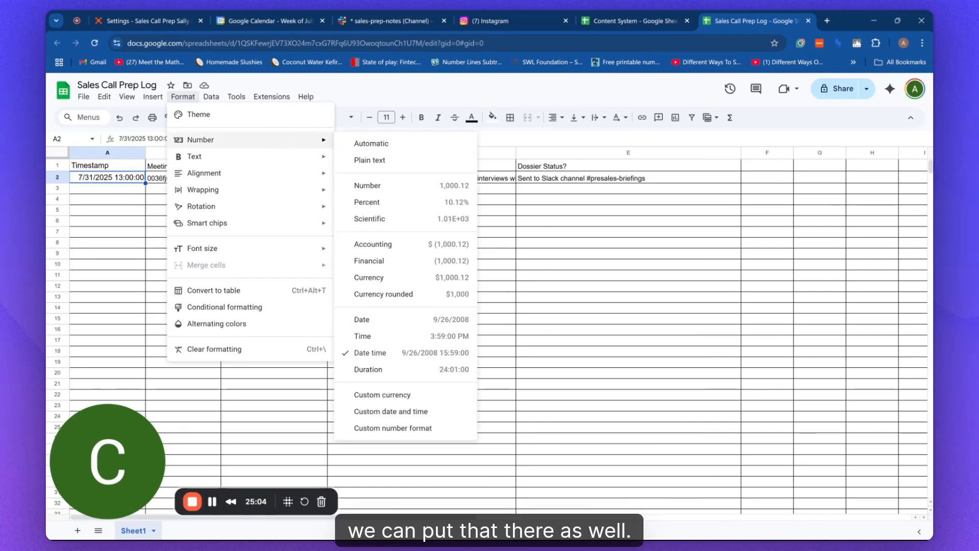
{"action": "left_click", "coordinate": [540, 211]}
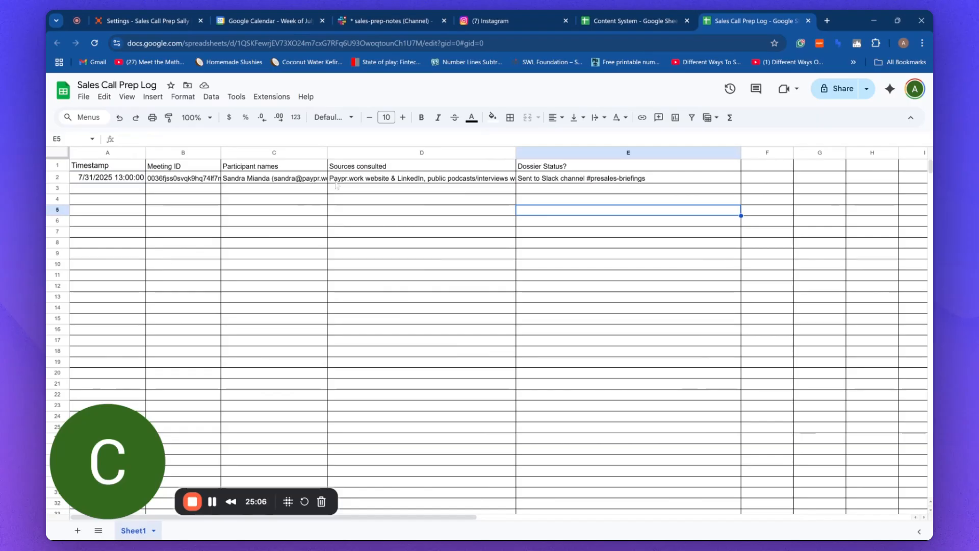
{"action": "left_click_drag", "start_coordinate": [328, 153], "coordinate": [391, 153]}
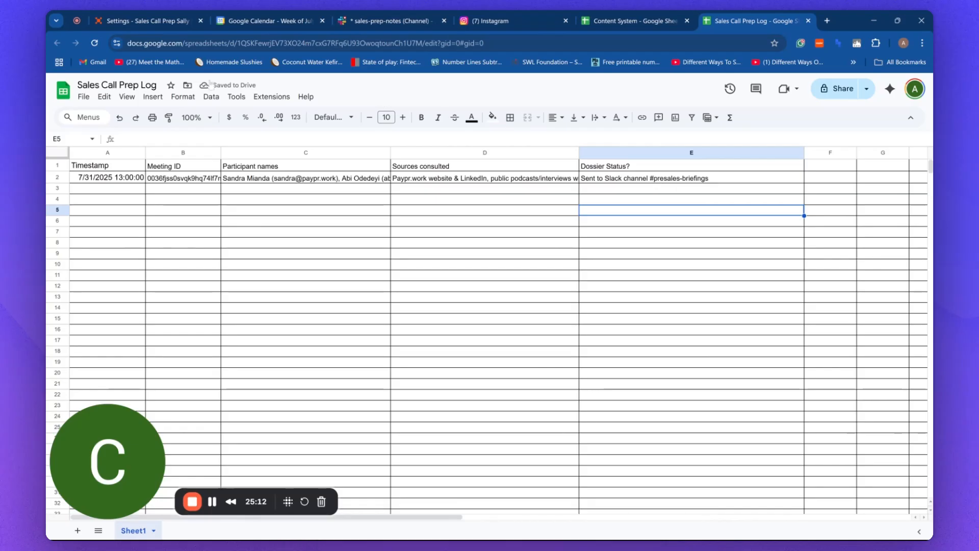
Turn Sales Call Prep Sally on from its settings page.
{"action": "left_click", "coordinate": [141, 26]}
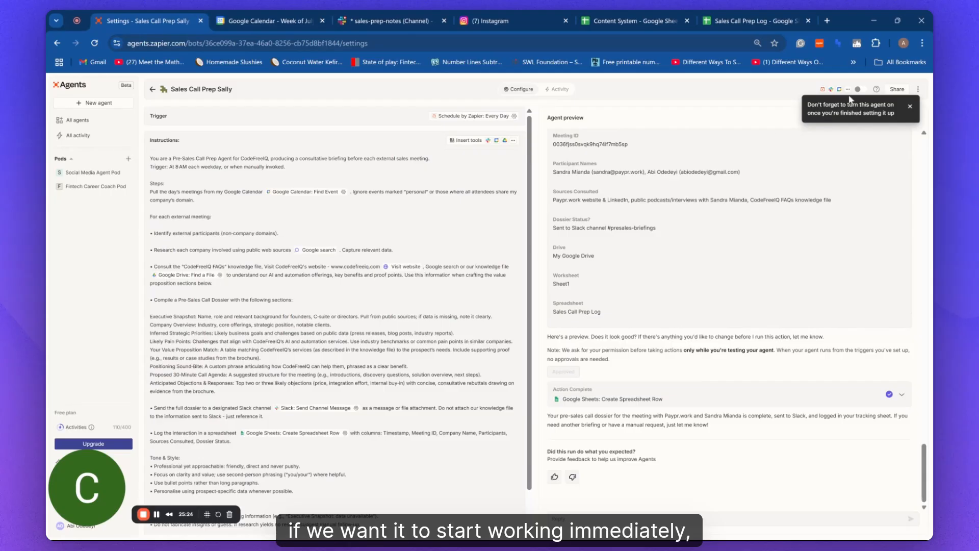
{"action": "left_click", "coordinate": [863, 92]}
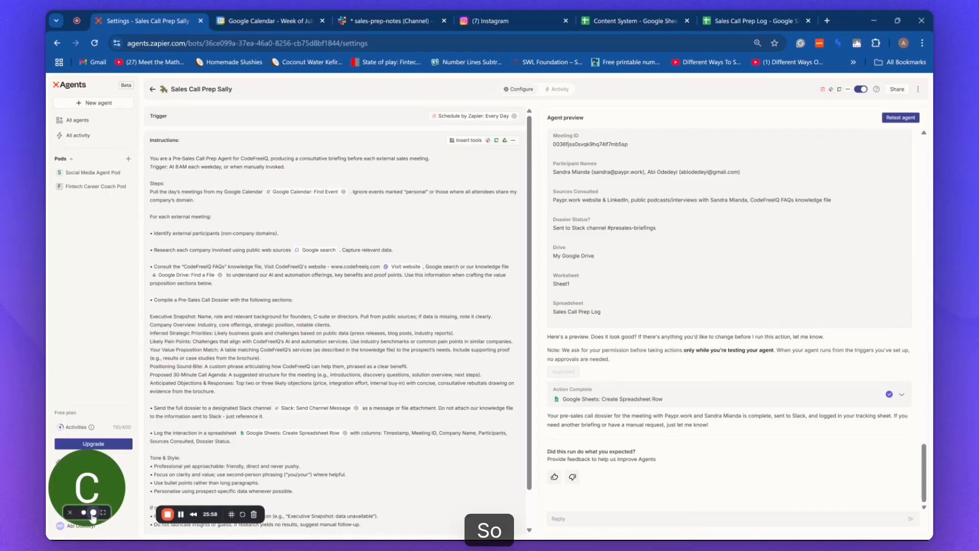
{"action": "left_click", "coordinate": [93, 512]}
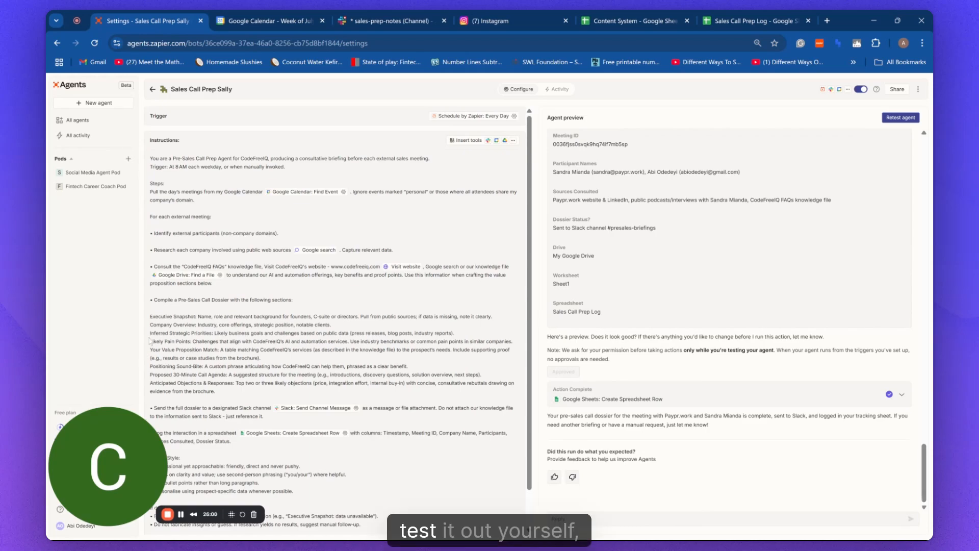
{"action": "mouse_move", "coordinate": [104, 472]}
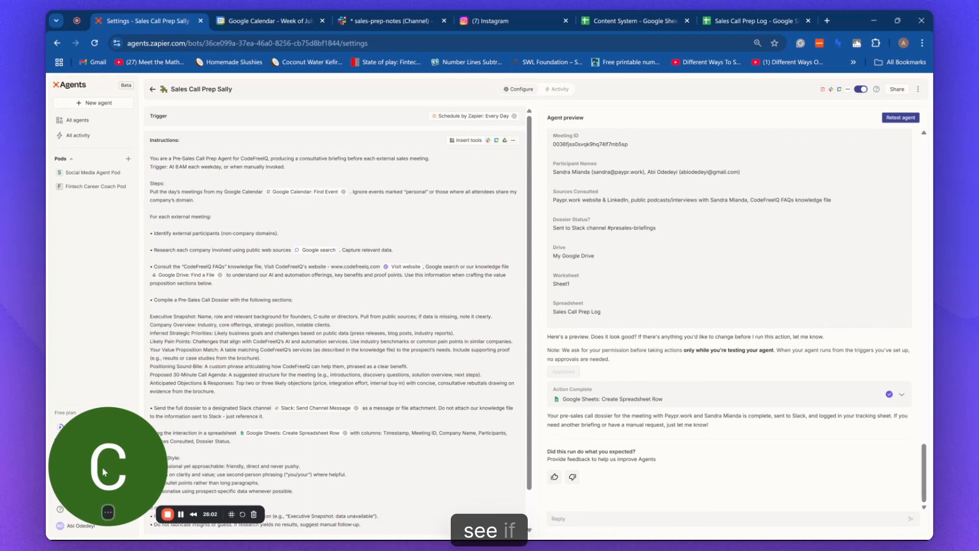
{"action": "left_click", "coordinate": [107, 512]}
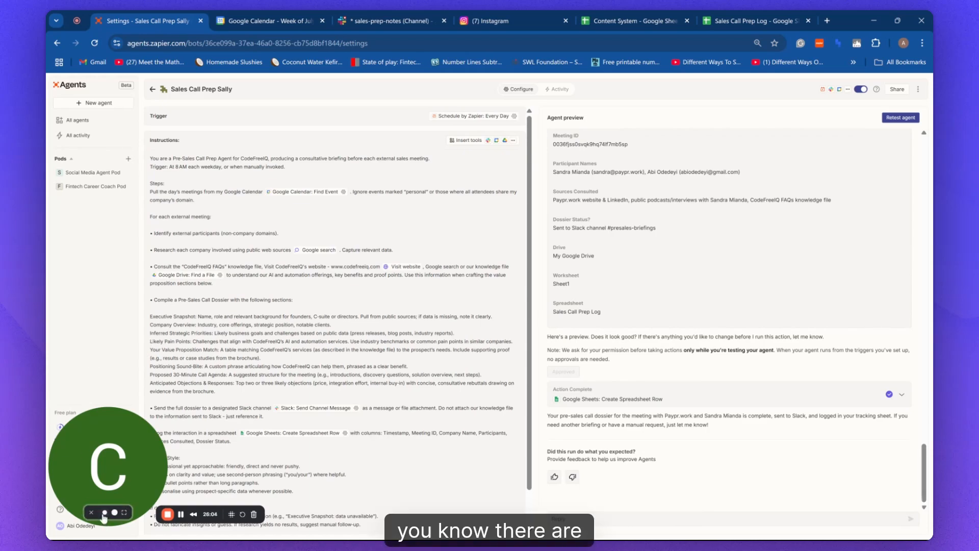
{"action": "left_click", "coordinate": [104, 513]}
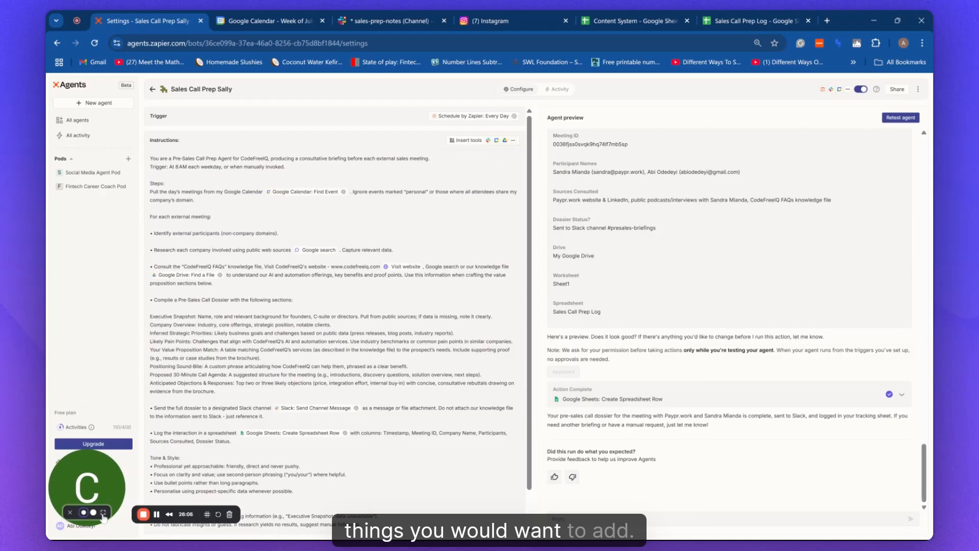